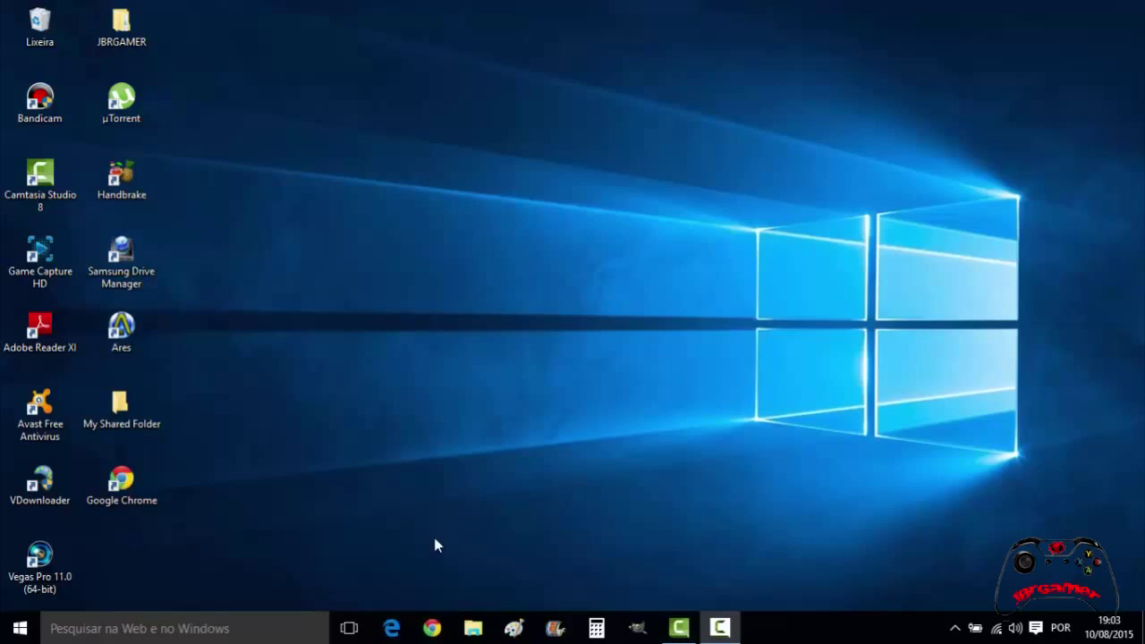
# - Switch to Microsoft Edge and load youtube.com from its start page
pyautogui.click(390, 628)
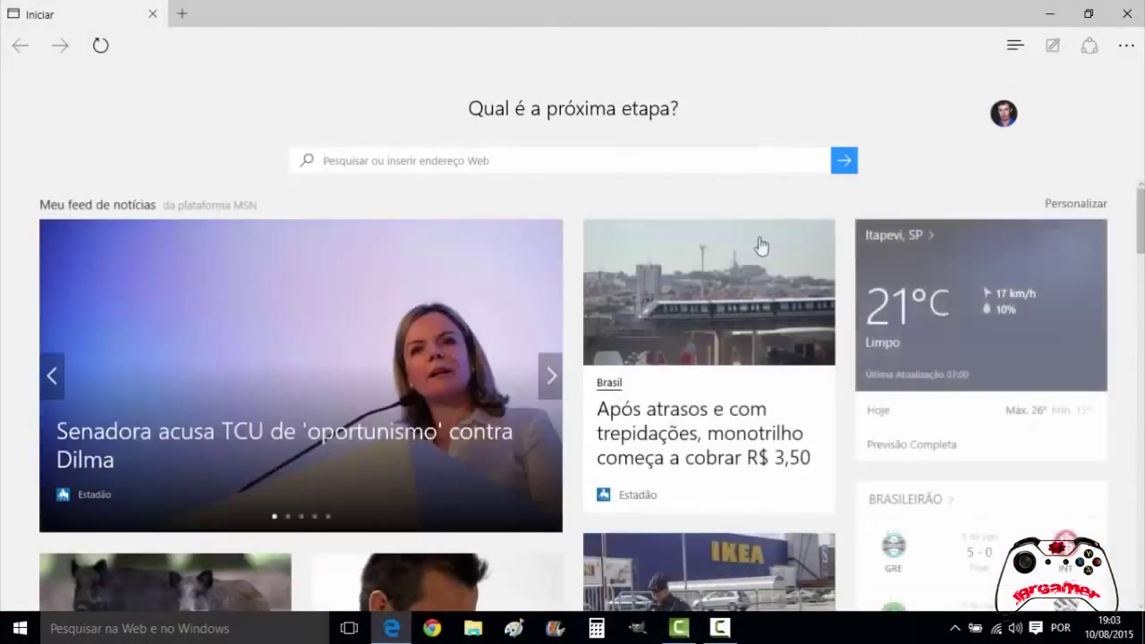
pyautogui.click(1044, 14)
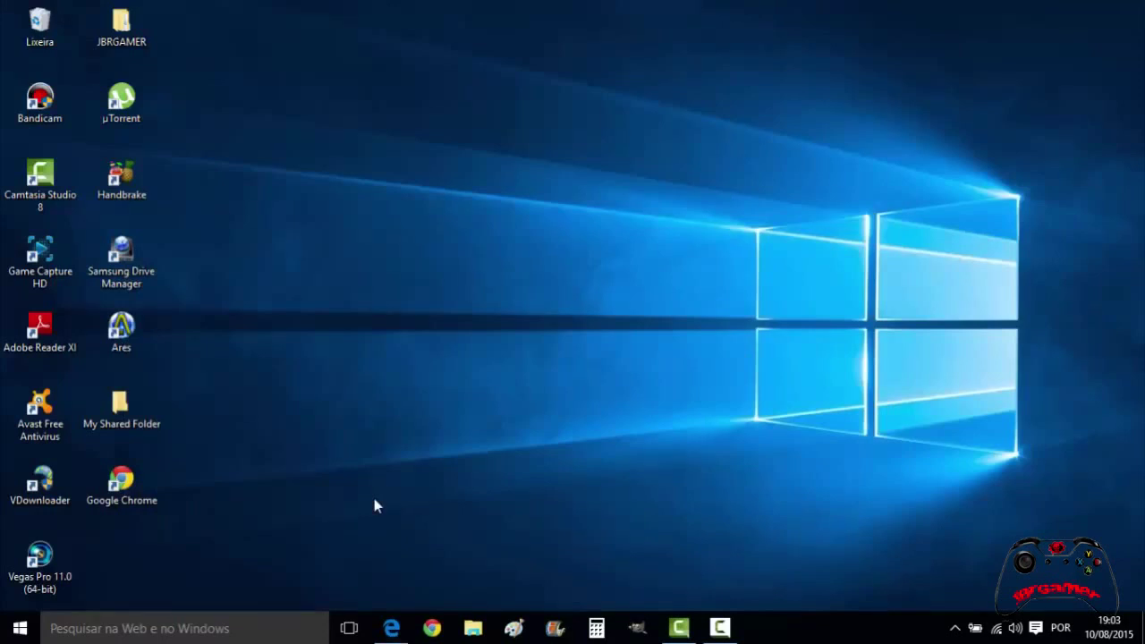
pyautogui.moveTo(390, 625)
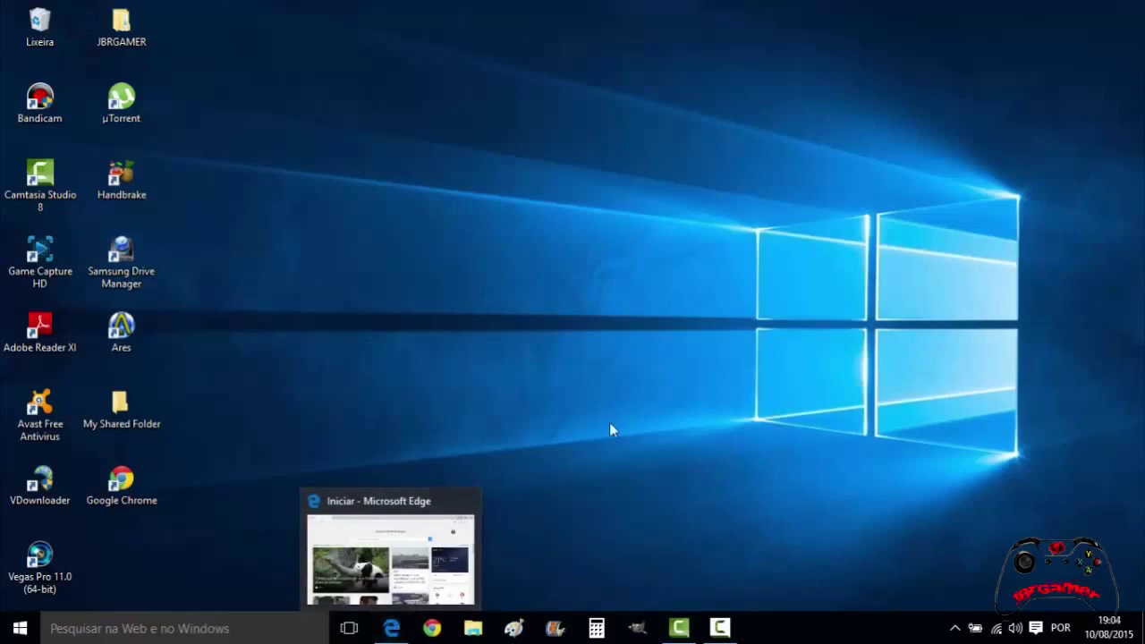
pyautogui.click(396, 628)
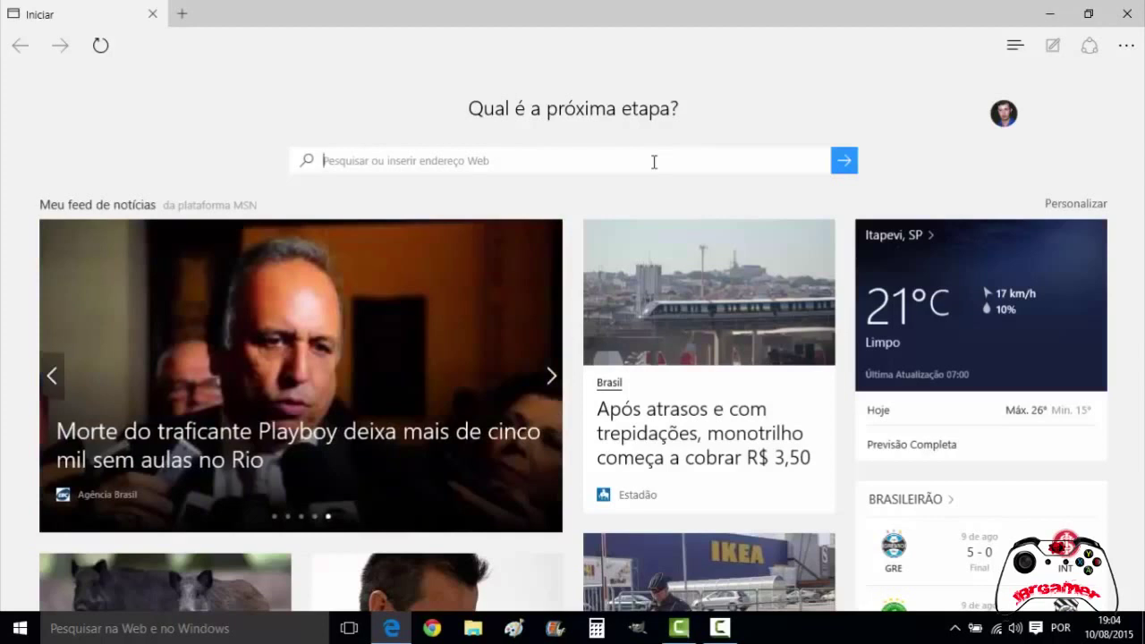
pyautogui.write('youtube.com')
pyautogui.press('Return')
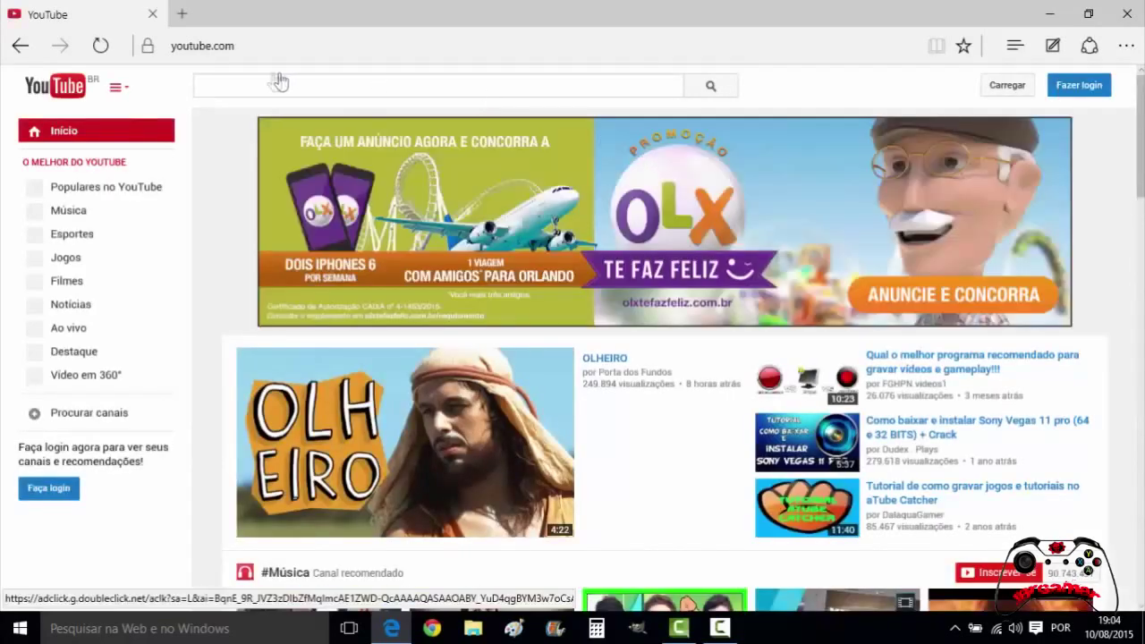
pyautogui.click(25, 52)
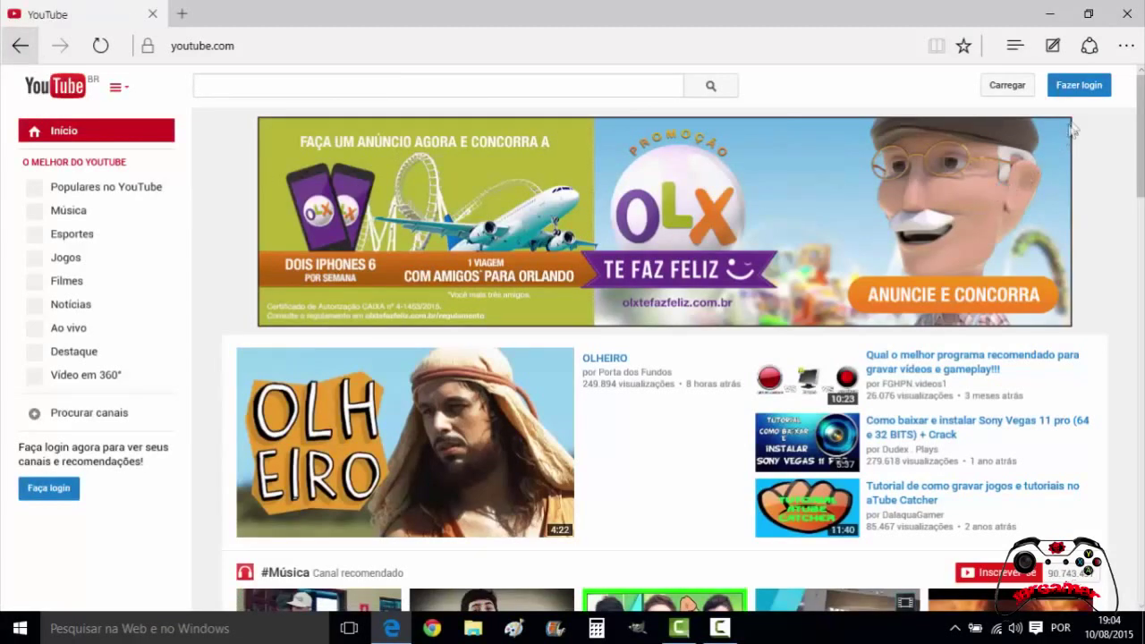
# - Open the browser's advanced settings
pyautogui.click(1129, 49)
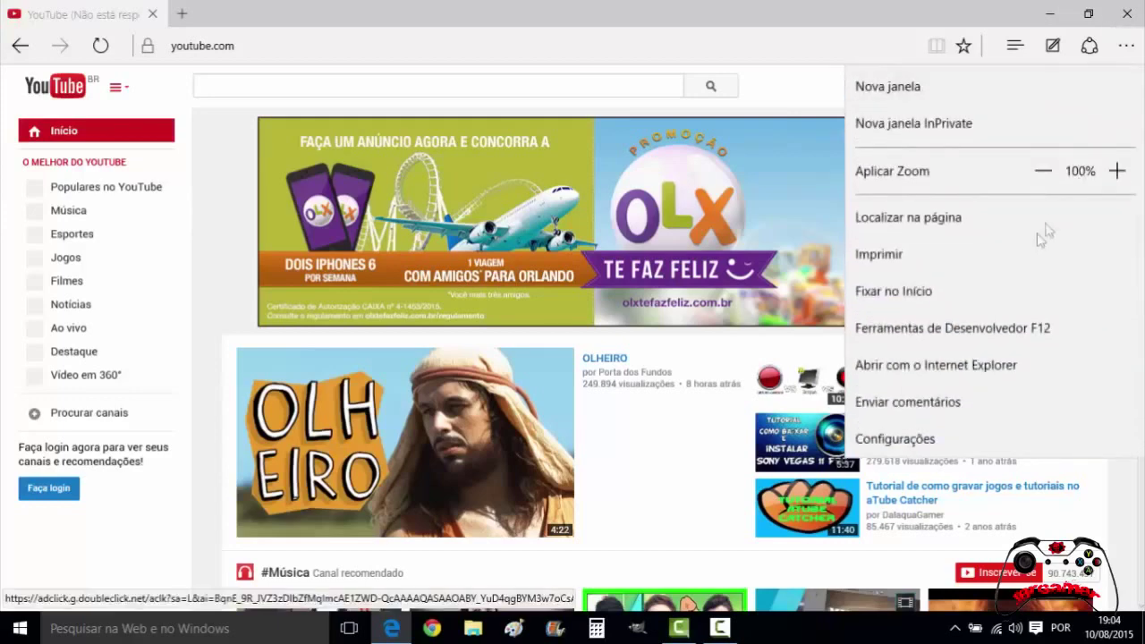
pyautogui.click(933, 438)
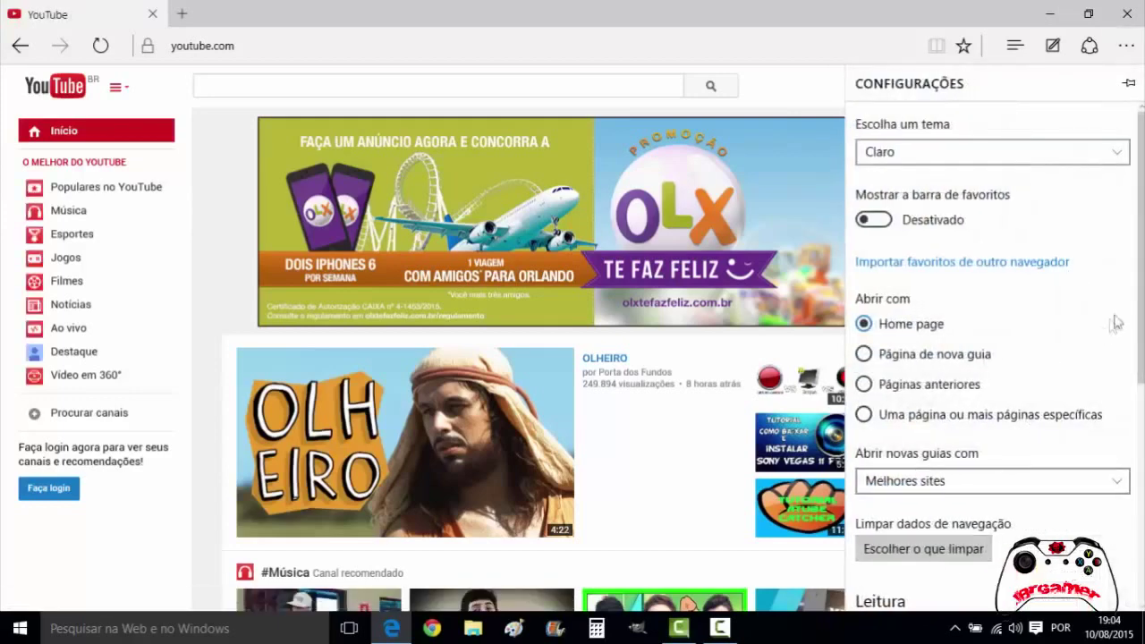
pyautogui.moveTo(1142, 270); pyautogui.dragTo(1131, 488)
pyautogui.click(1015, 396)
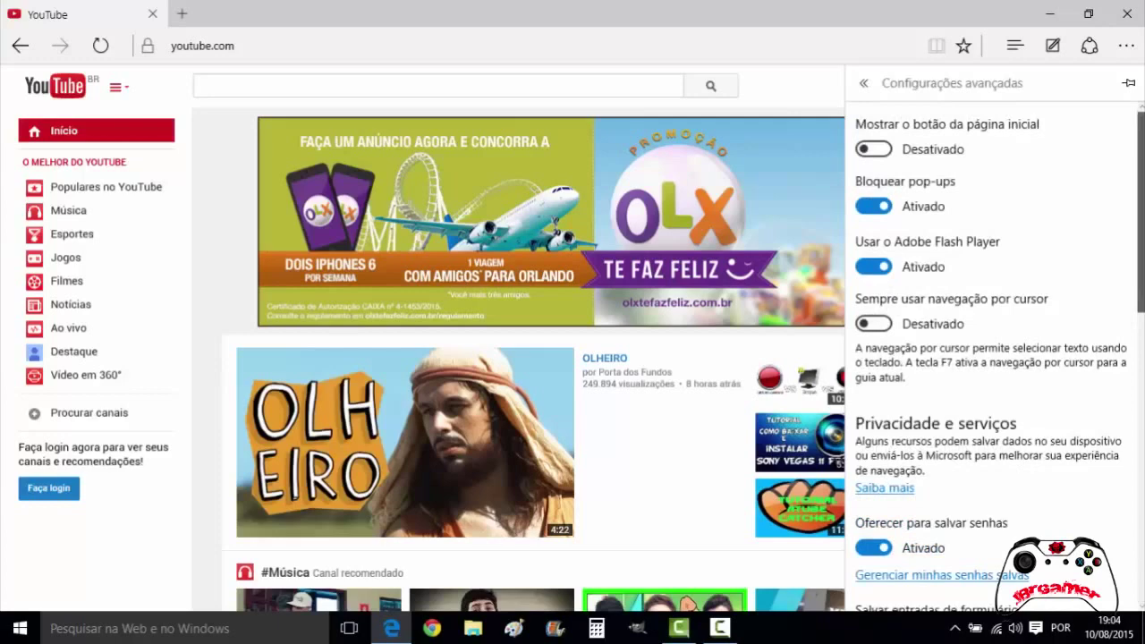
pyautogui.scroll(-3, 1014, 402)
pyautogui.moveTo(1143, 205); pyautogui.dragTo(1119, 388)
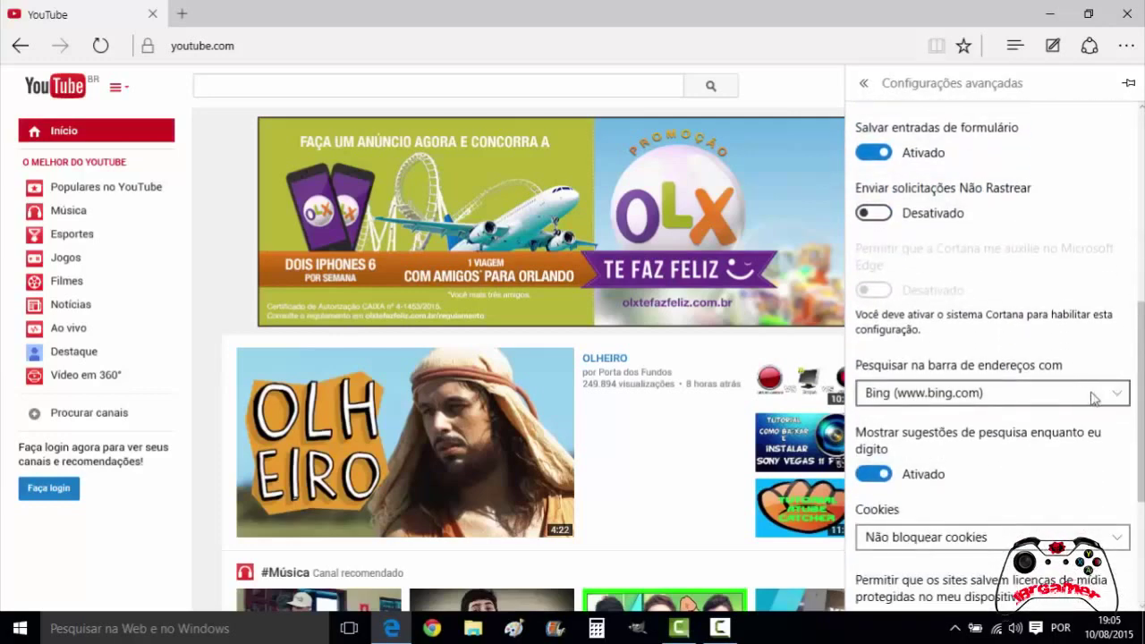
pyautogui.click(1116, 396)
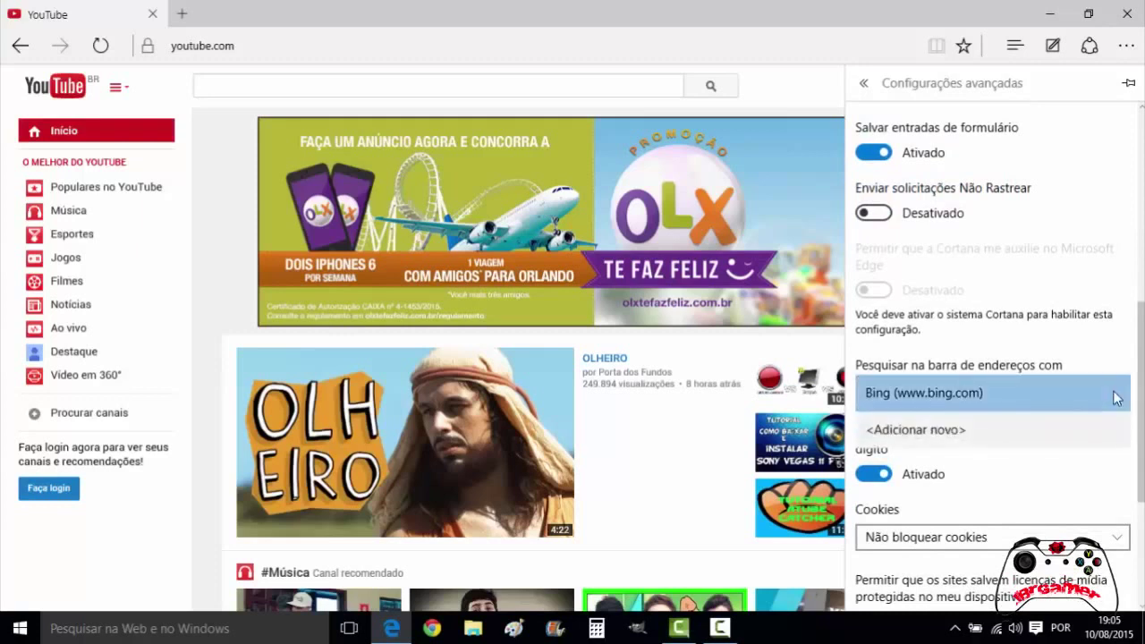
pyautogui.click(1083, 426)
pyautogui.click(964, 237)
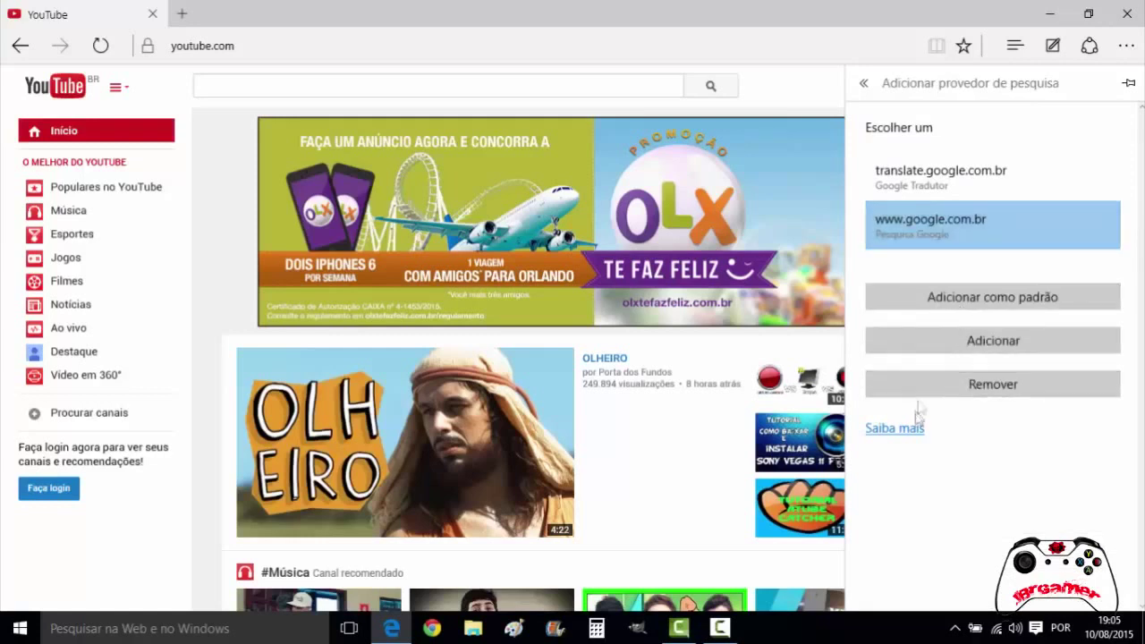
pyautogui.click(981, 302)
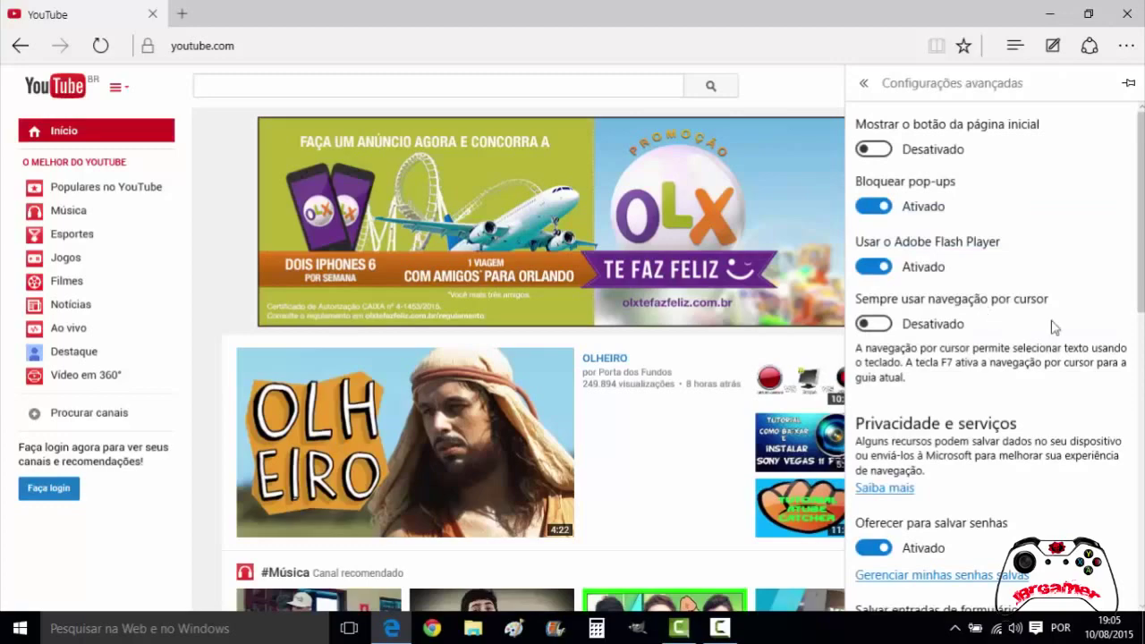
pyautogui.scroll(-2, 1142, 215)
pyautogui.moveTo(1142, 237); pyautogui.dragTo(1141, 265)
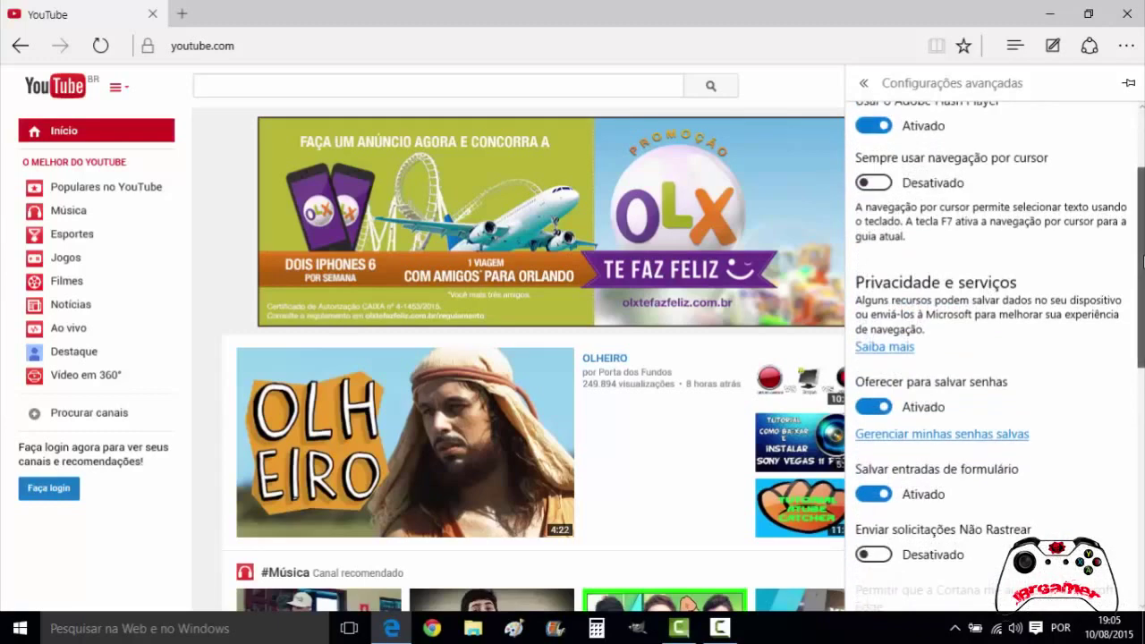
pyautogui.moveTo(1142, 265); pyautogui.dragTo(1142, 213)
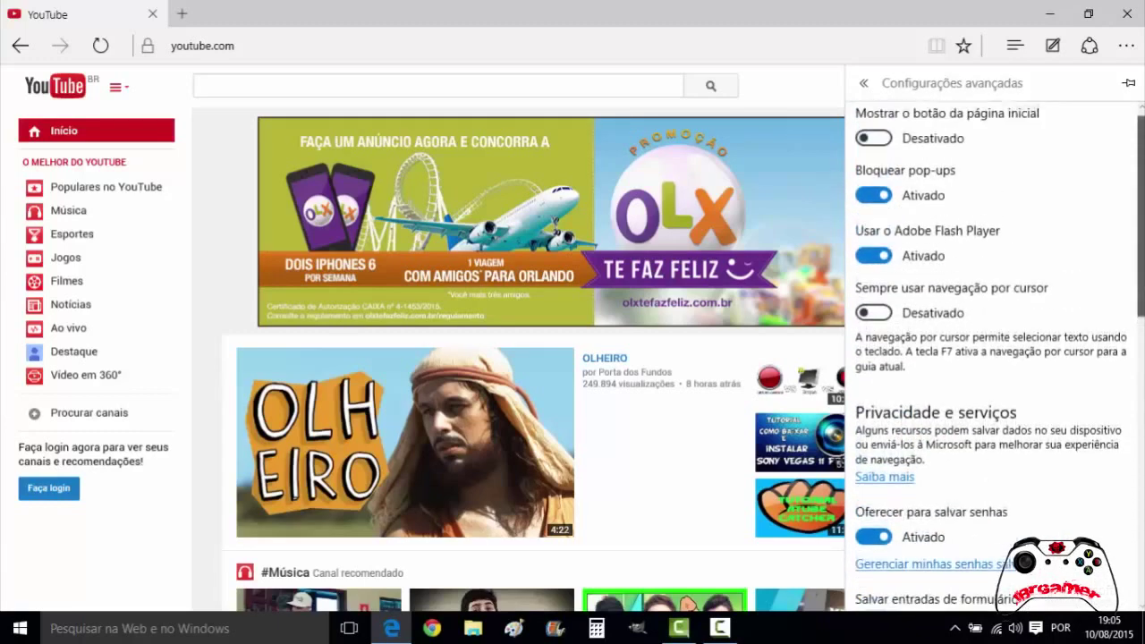
pyautogui.click(802, 87)
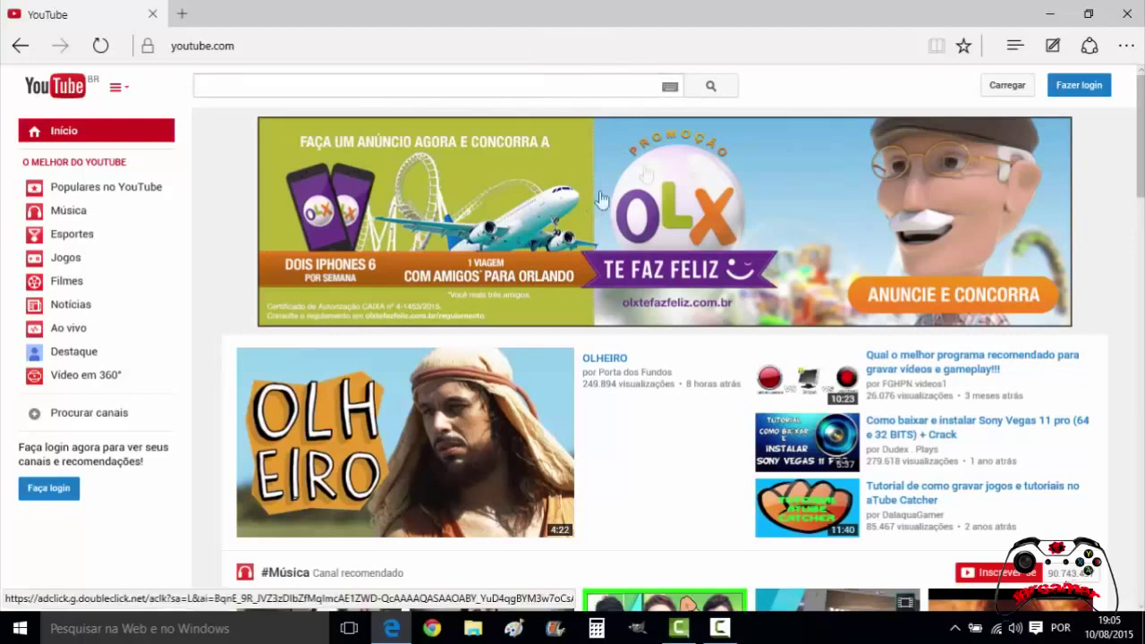
# - Start a web note and draw orange pen loops below the OLHEIRO video details and around the Sony Vegas 11 pro video title
pyautogui.click(1051, 46)
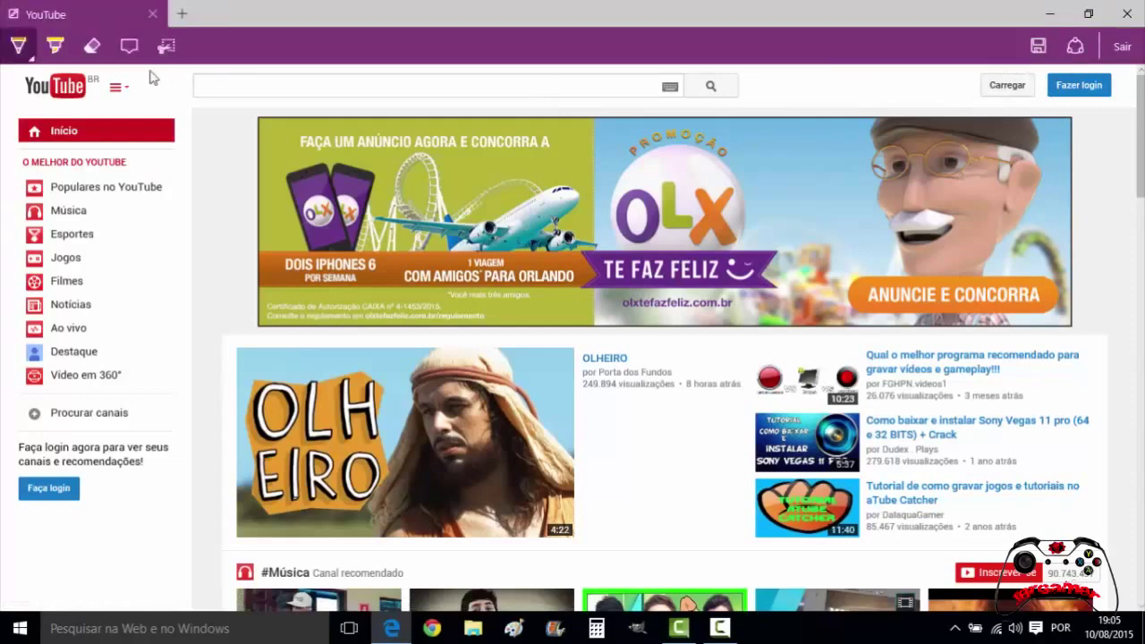
pyautogui.click(19, 49)
pyautogui.click(20, 49)
pyautogui.moveTo(601, 428)
pyautogui.mouseDown()
pyautogui.moveTo(657, 469)
pyautogui.moveTo(635, 372)
pyautogui.moveTo(624, 474)
pyautogui.moveTo(642, 477)
pyautogui.mouseUp()
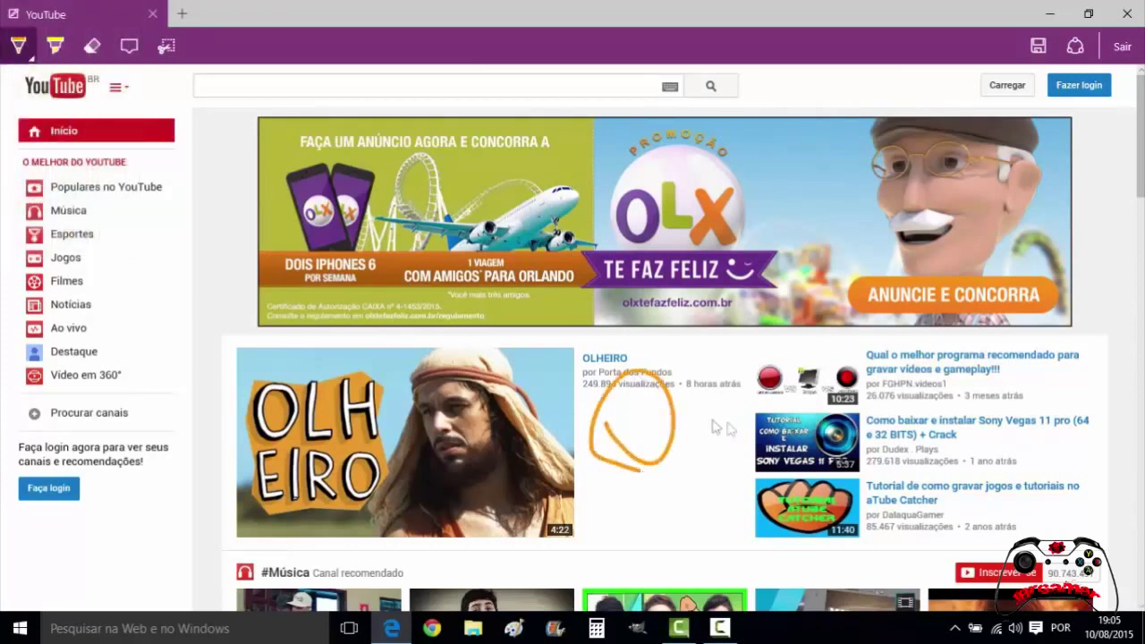
pyautogui.moveTo(861, 413)
pyautogui.mouseDown()
pyautogui.moveTo(863, 452)
pyautogui.moveTo(938, 456)
pyautogui.moveTo(1101, 426)
pyautogui.moveTo(857, 411)
pyautogui.mouseUp()
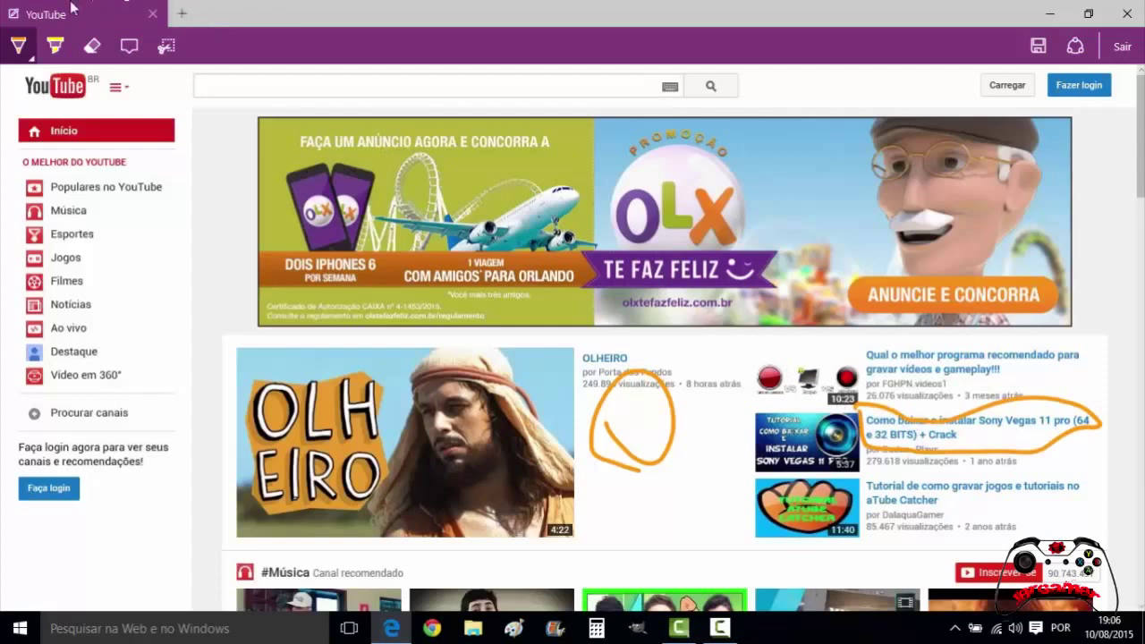
# - Paint a yellow highlighter mark in the blank area between the YouTube sidebar and the OLX banner, and erase it
pyautogui.click(20, 47)
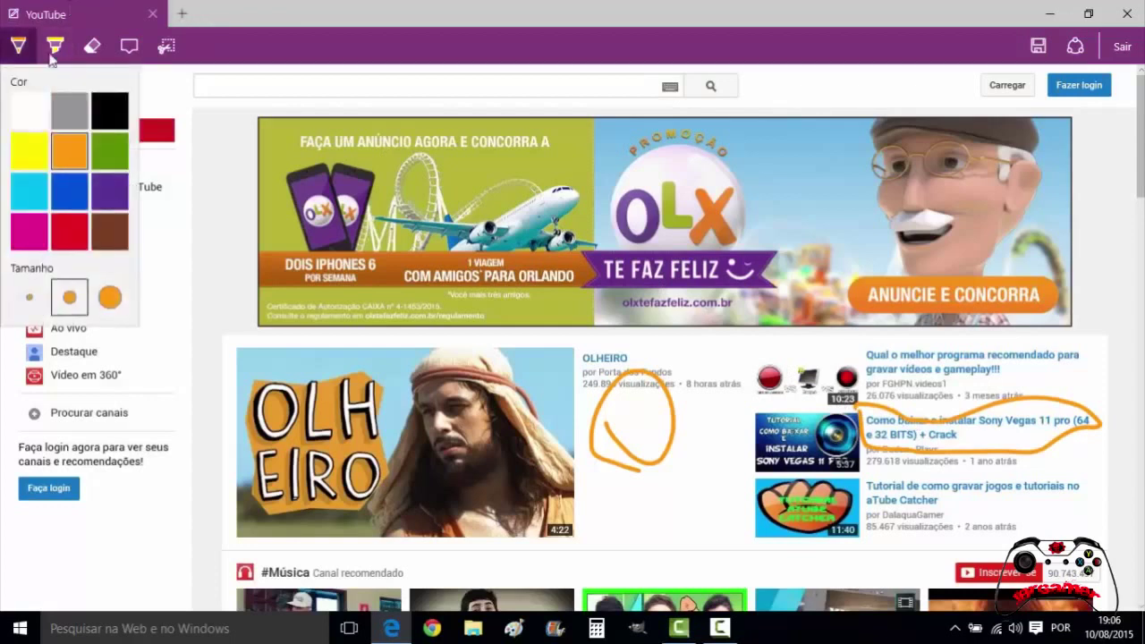
pyautogui.click(55, 48)
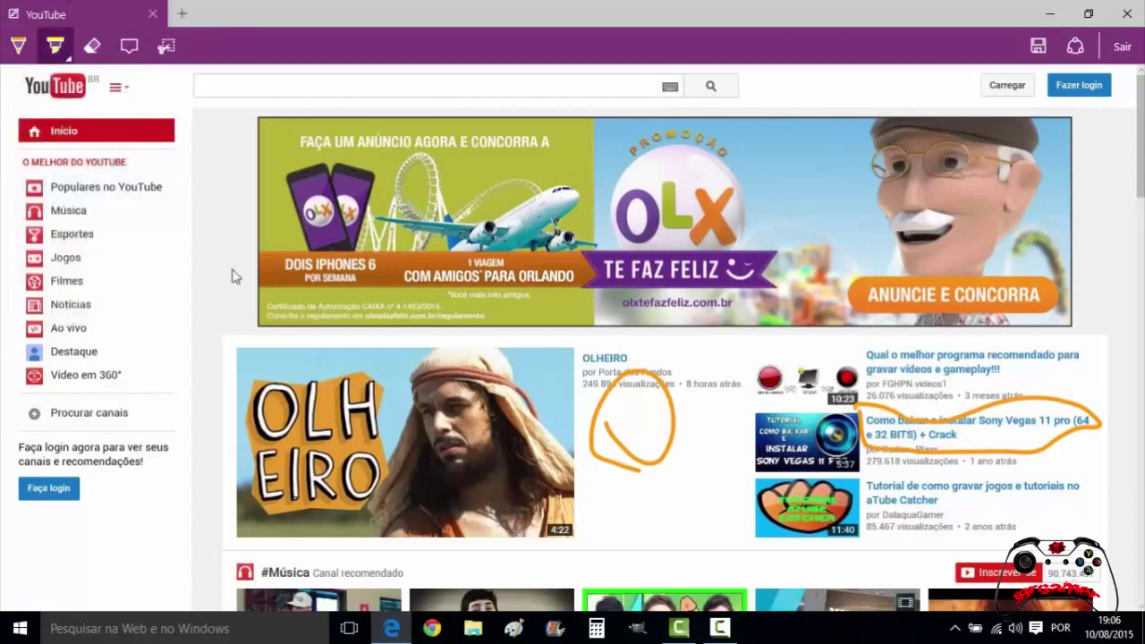
pyautogui.moveTo(214, 206)
pyautogui.mouseDown()
pyautogui.moveTo(206, 324)
pyautogui.moveTo(235, 216)
pyautogui.moveTo(212, 301)
pyautogui.mouseUp()
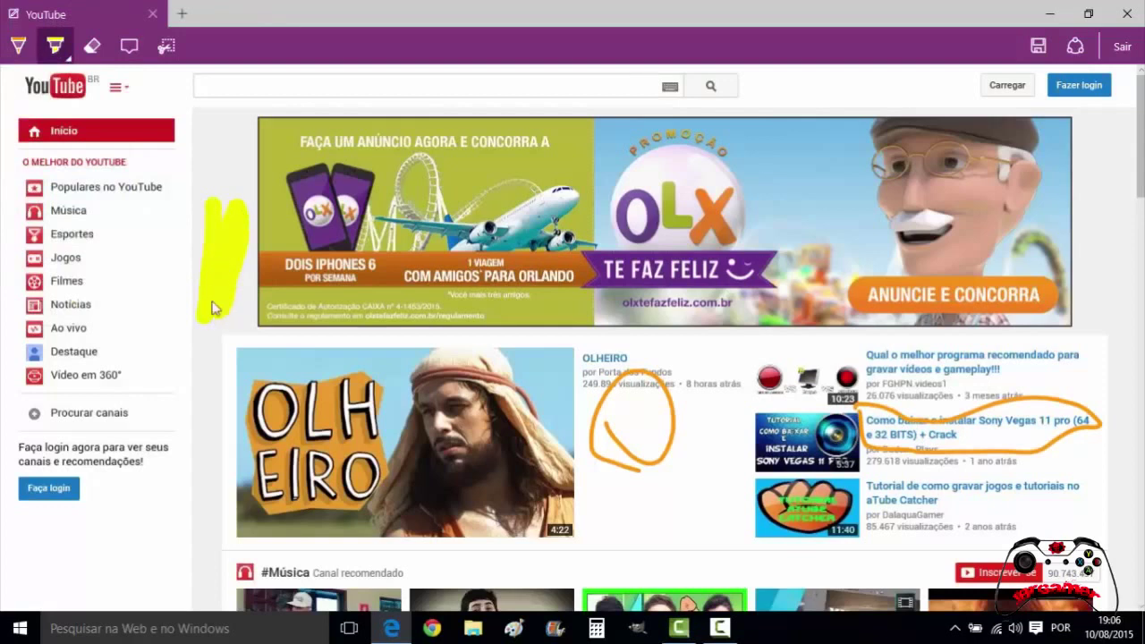
pyautogui.click(92, 47)
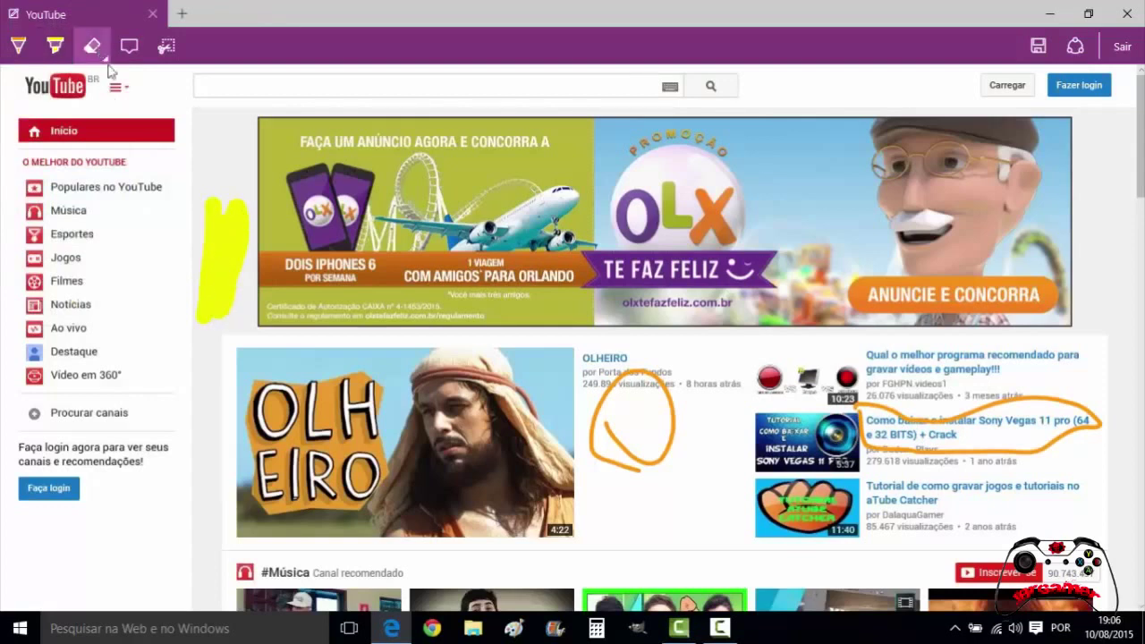
pyautogui.click(233, 269)
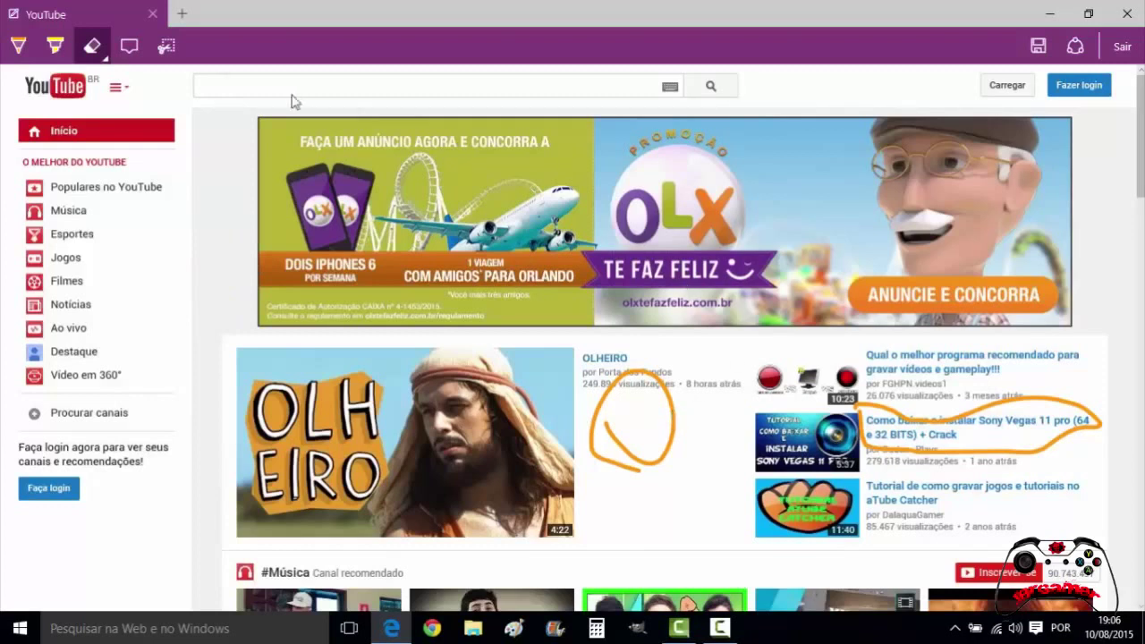
# - Add a typed note reading "jbrgamer" beside the OLX banner and delete it
pyautogui.click(139, 58)
pyautogui.click(210, 221)
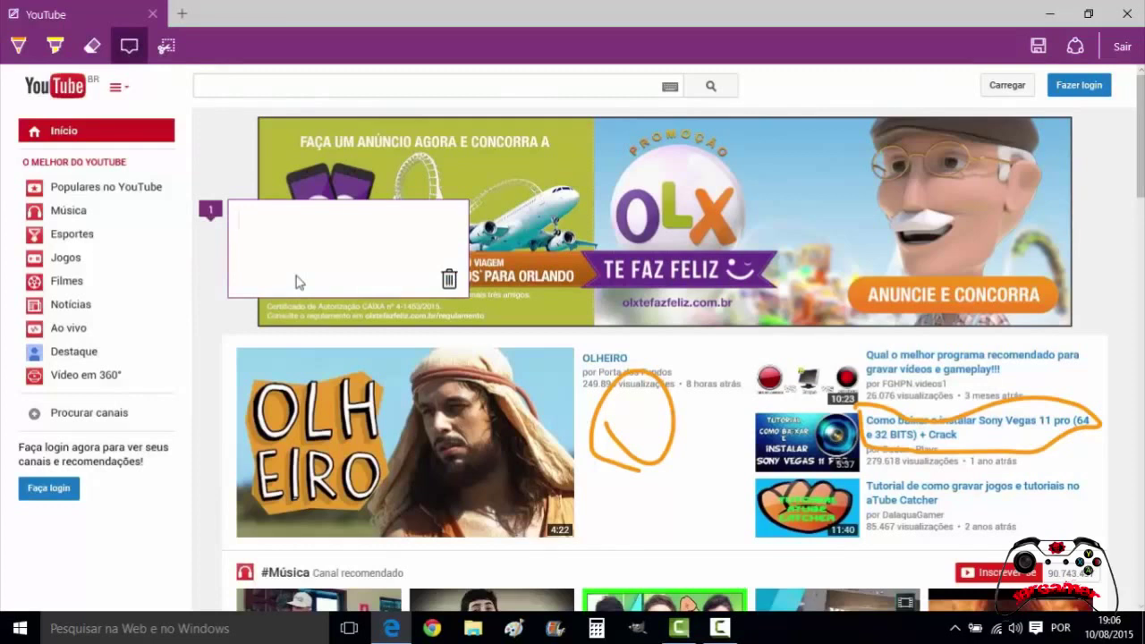
pyautogui.write('jbrgamer')
pyautogui.click(449, 279)
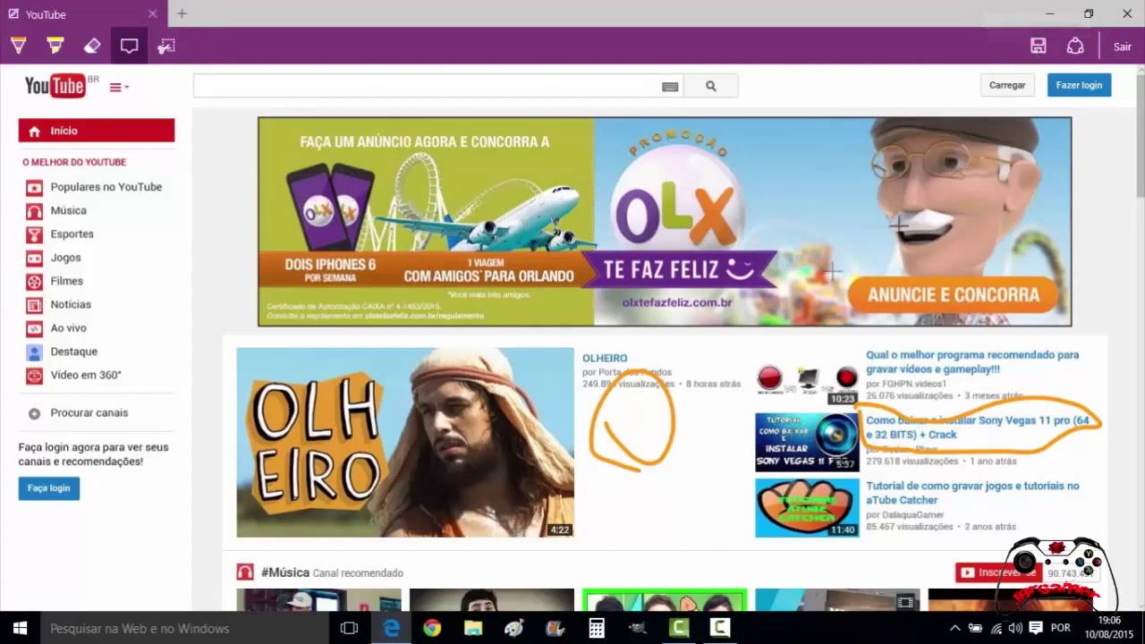
# - View the sharing options for the annotated page and exit web note mode
pyautogui.click(1075, 46)
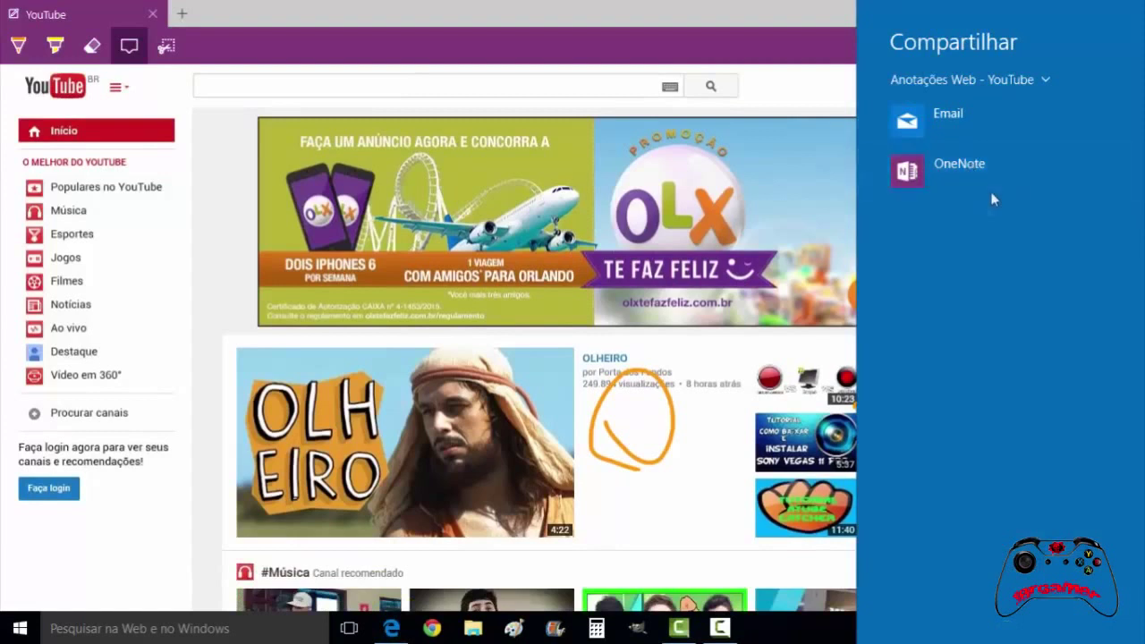
pyautogui.click(818, 82)
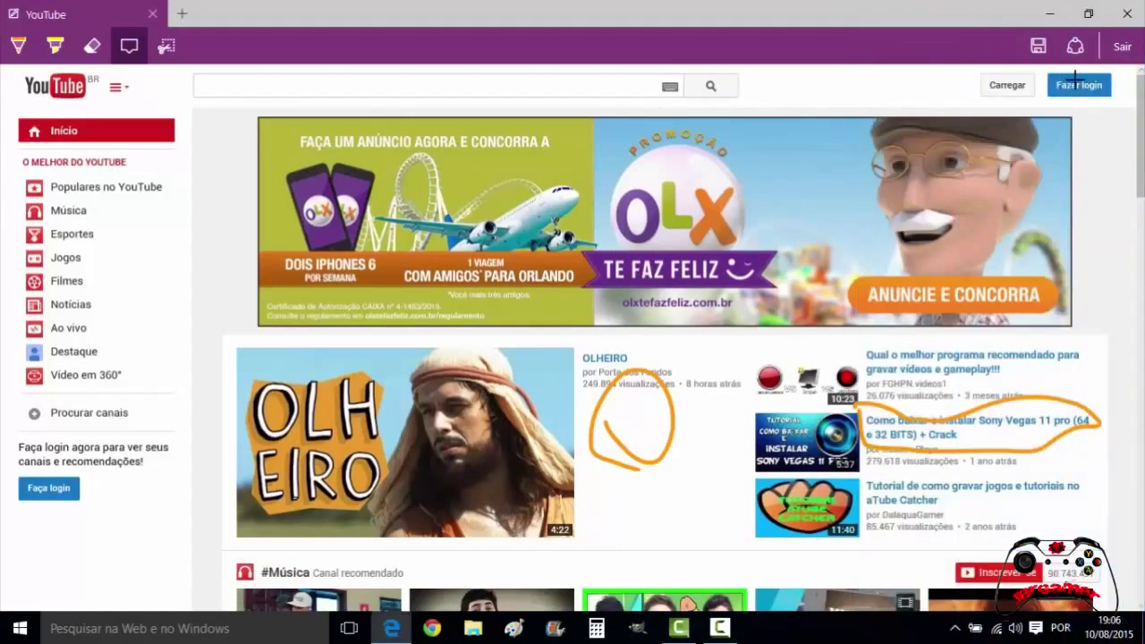
pyautogui.click(1121, 46)
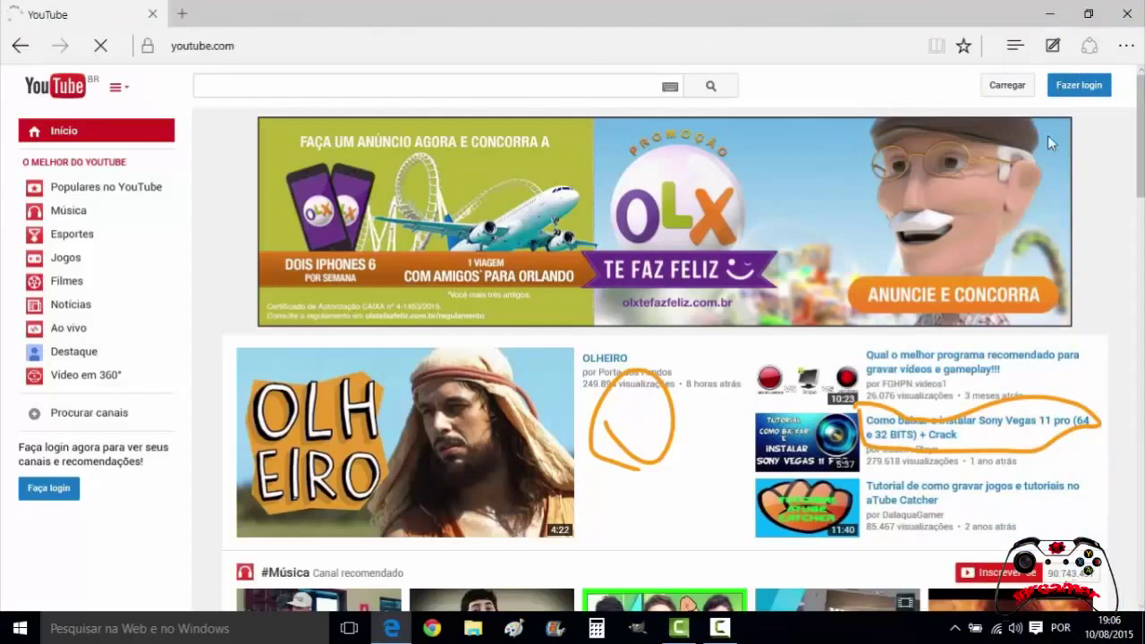
# - Look through the browser's favorites, reading list, history and downloads
pyautogui.click(1014, 52)
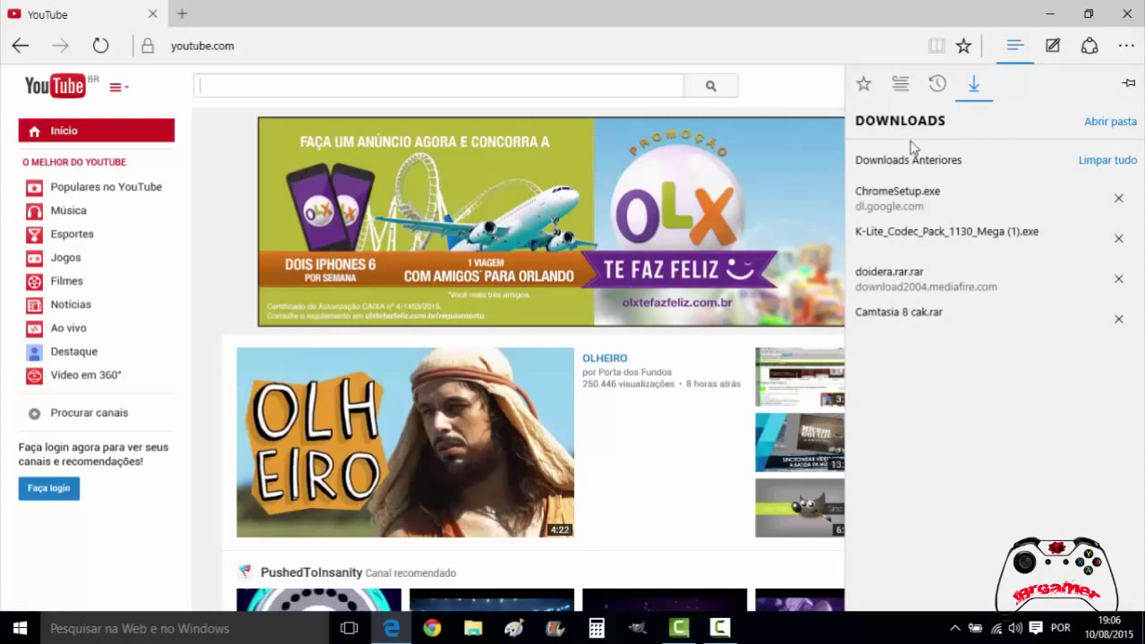
pyautogui.click(864, 85)
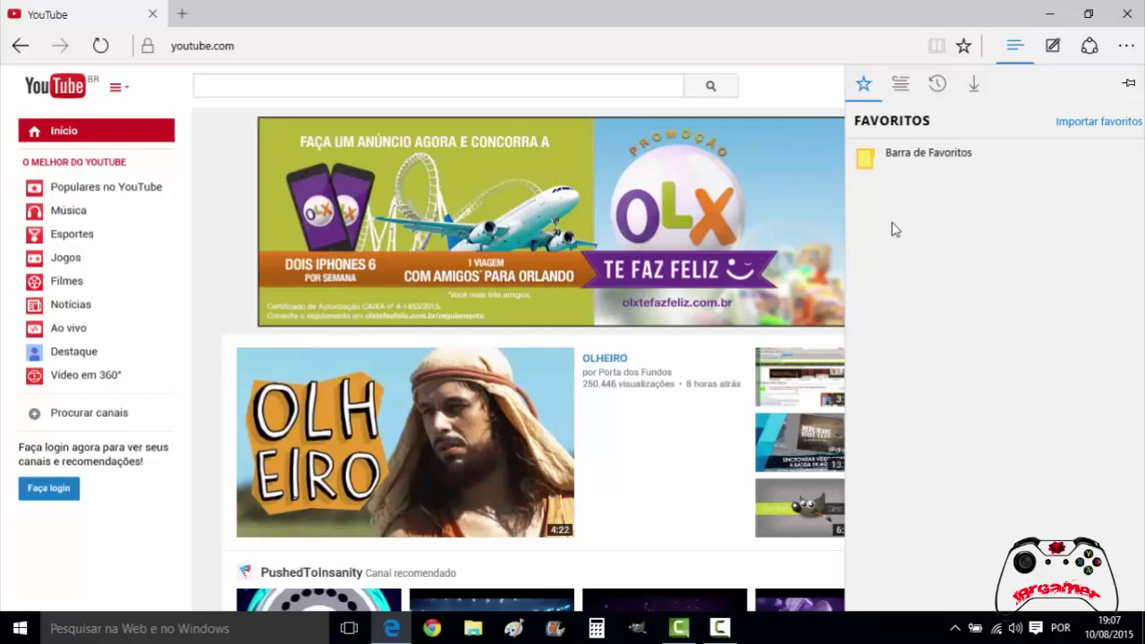
pyautogui.click(866, 82)
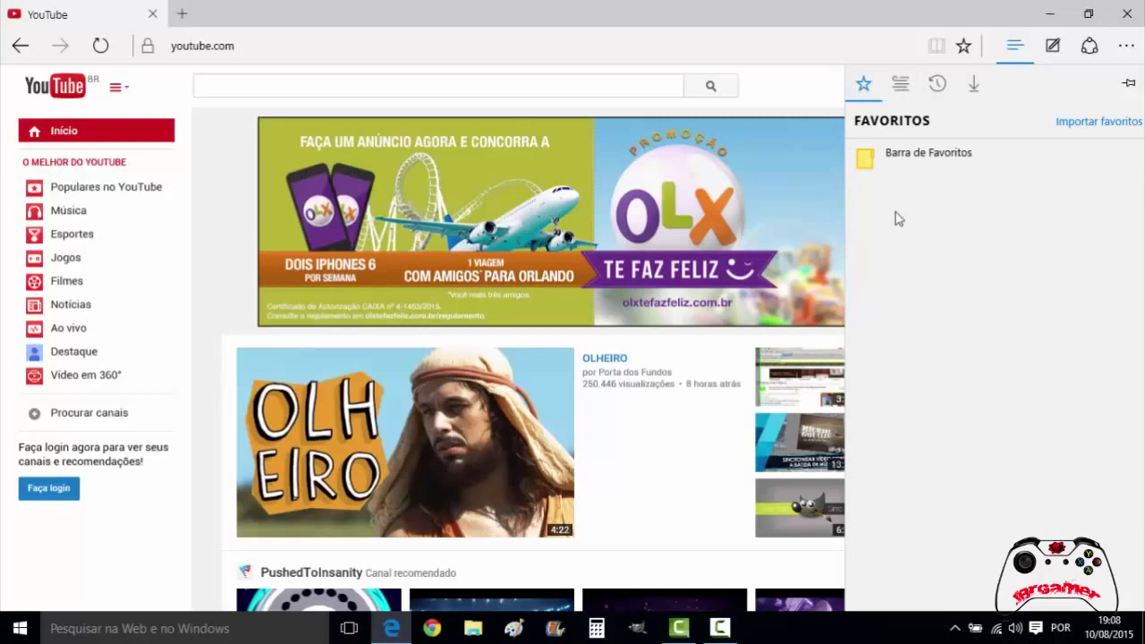
pyautogui.click(901, 90)
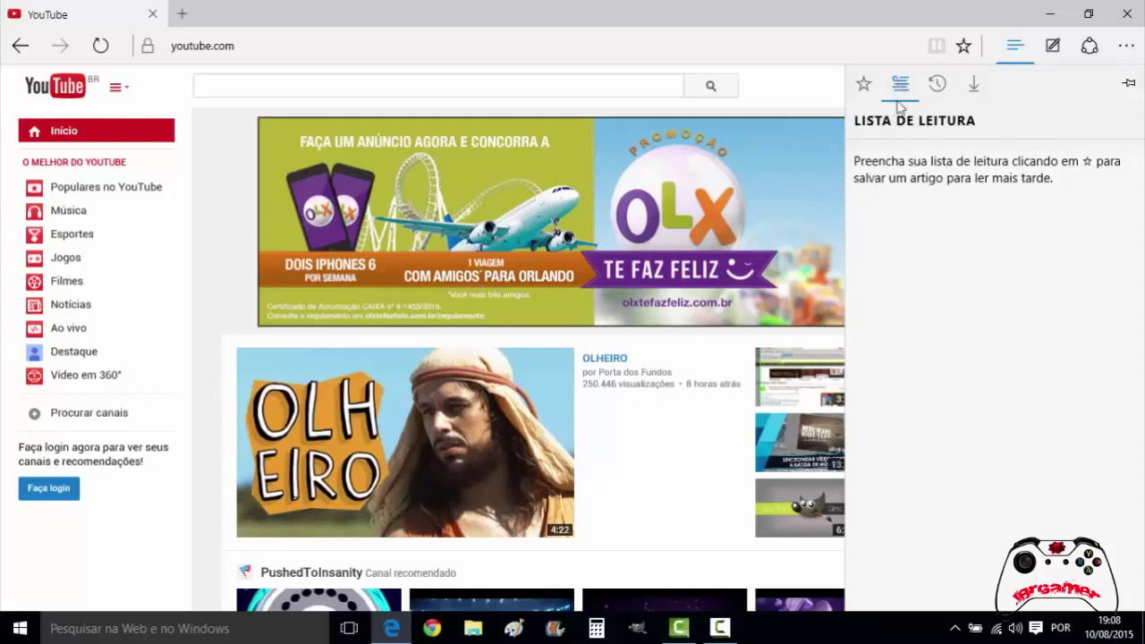
pyautogui.click(937, 84)
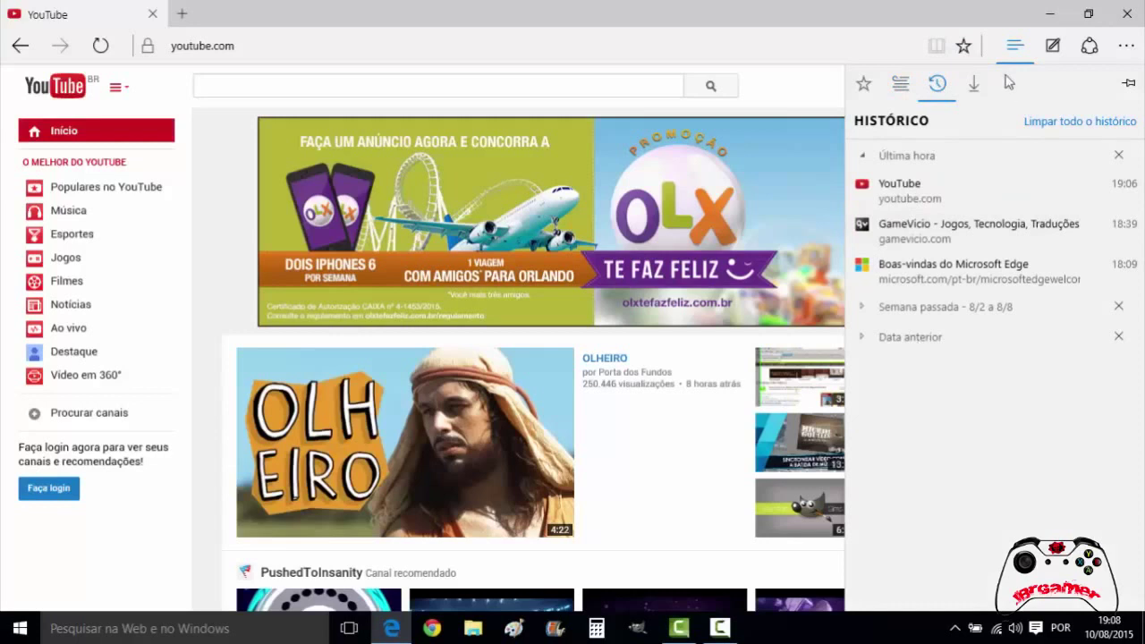
pyautogui.click(977, 83)
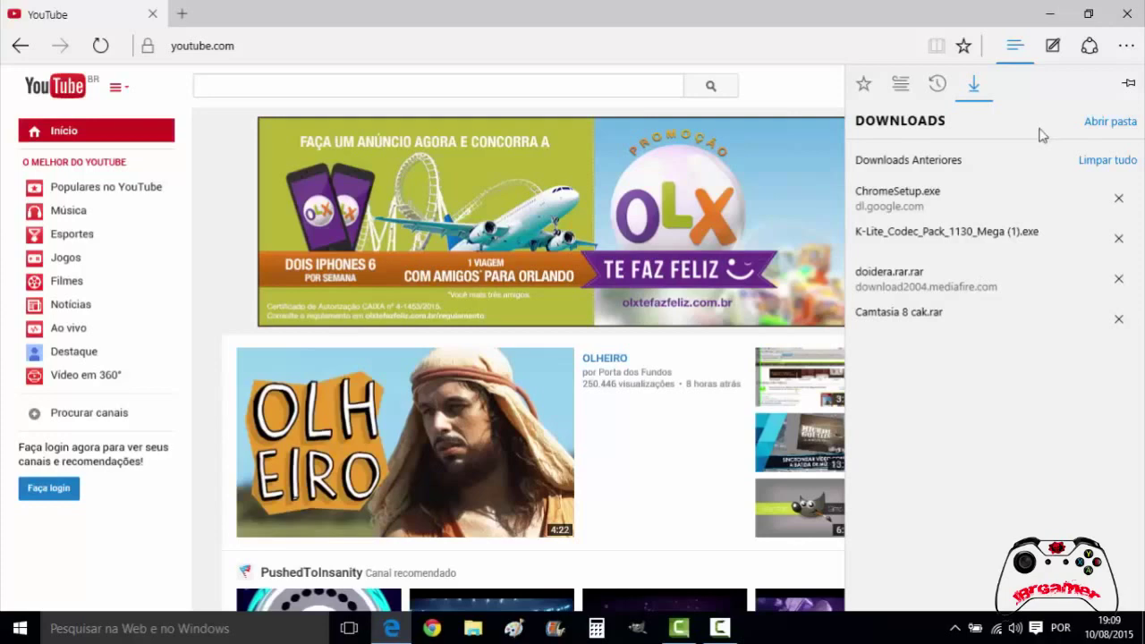
# - View the sharing options for the YouTube page and dismiss them
pyautogui.click(1082, 52)
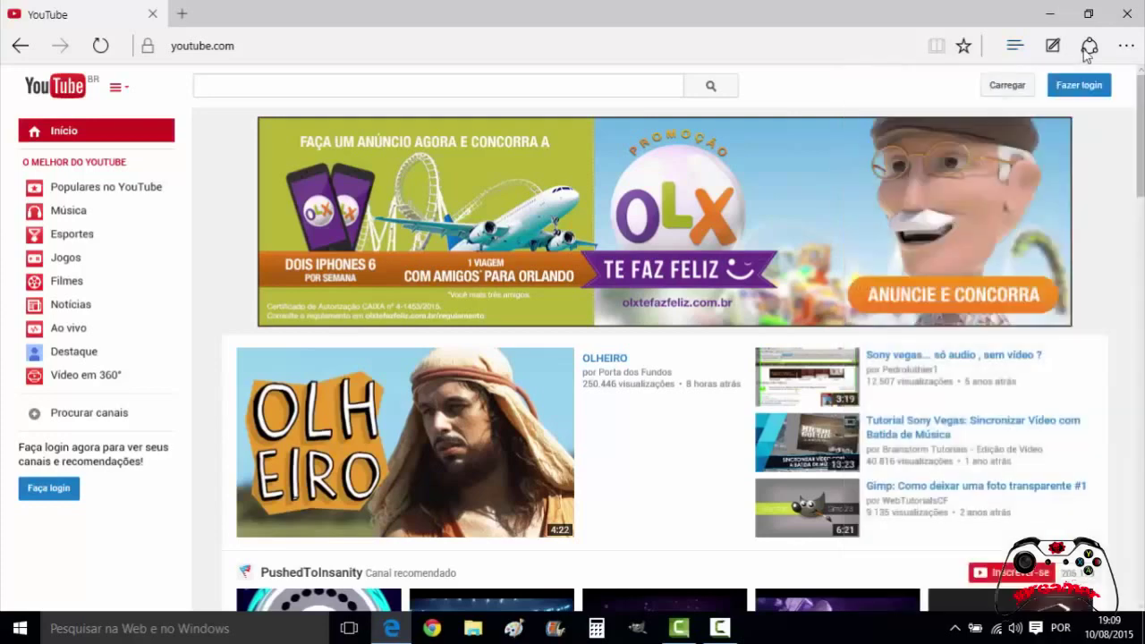
pyautogui.click(1085, 49)
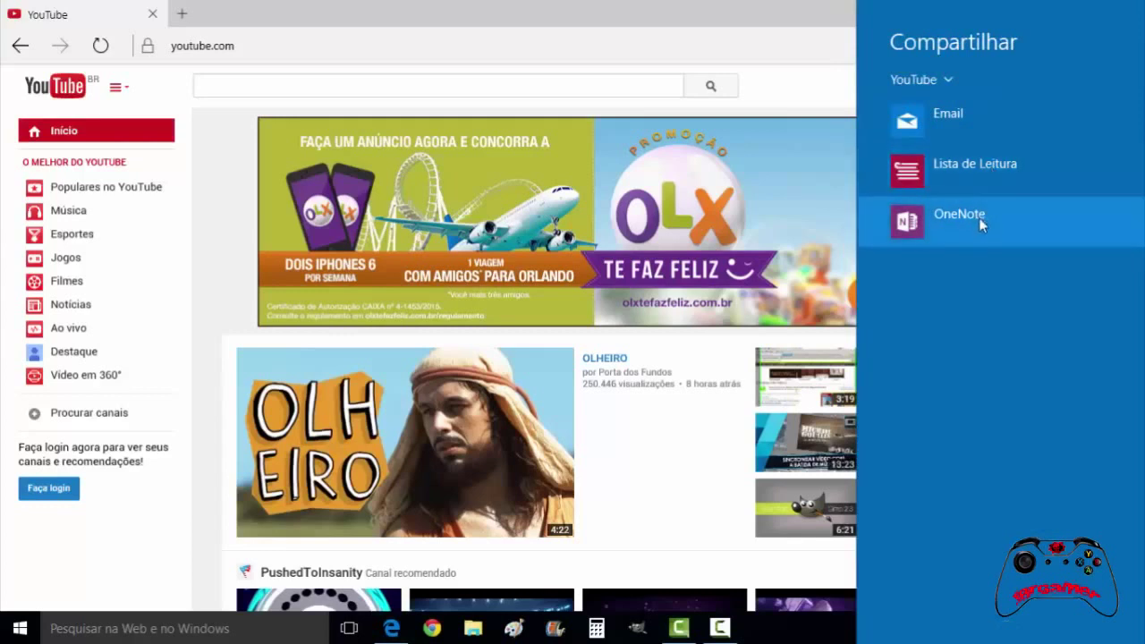
pyautogui.click(839, 88)
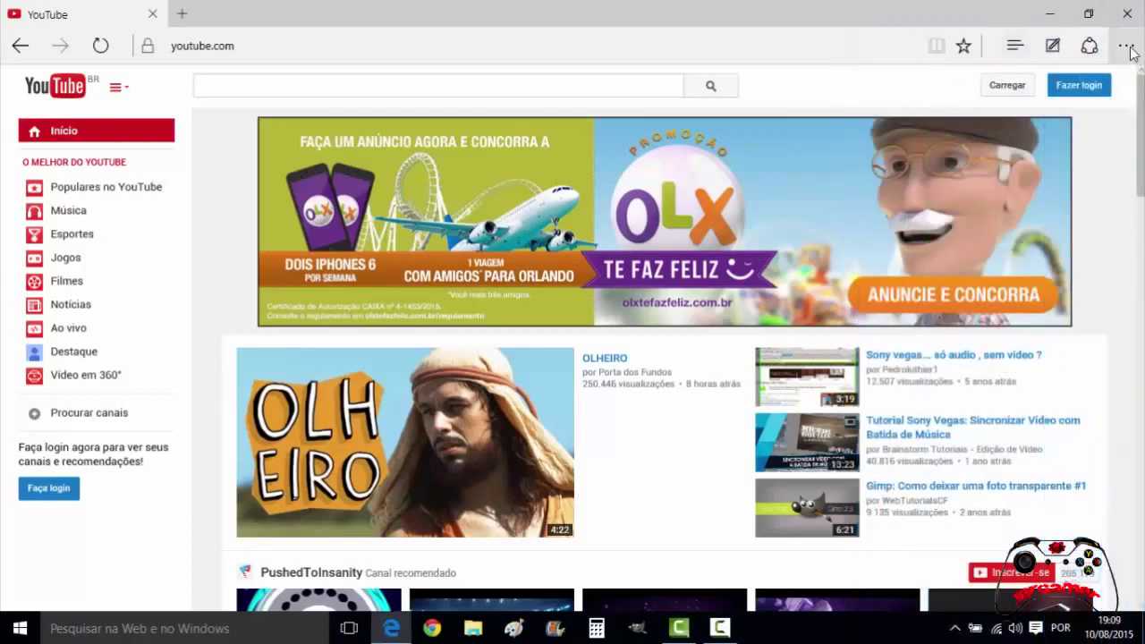
# - Open the YouTube page in Internet Explorer and close that window
pyautogui.click(1120, 51)
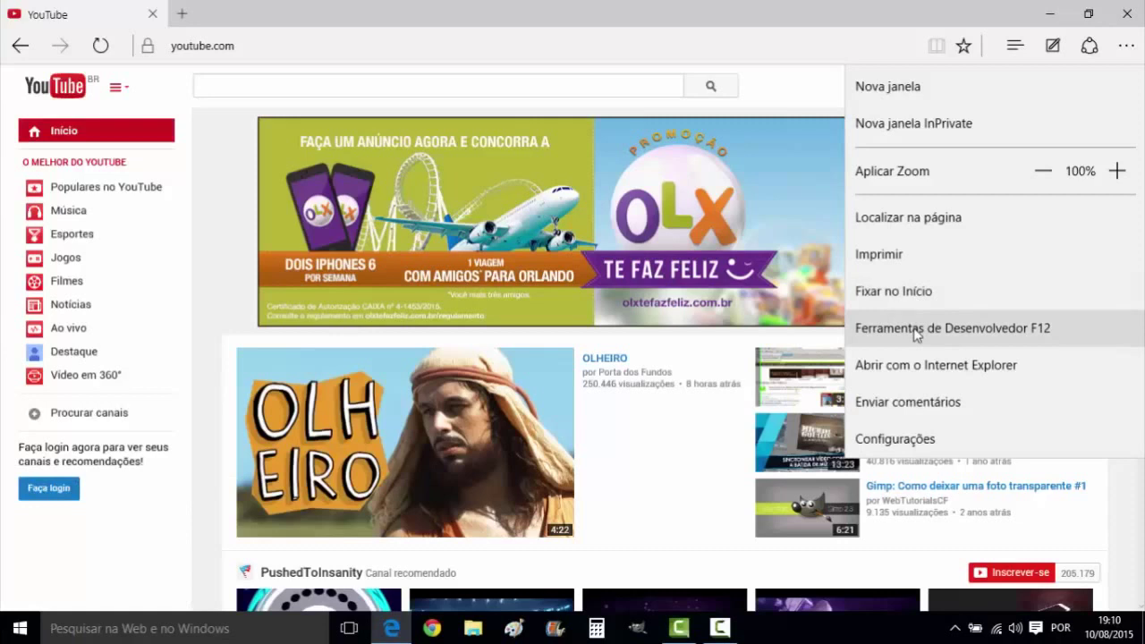
pyautogui.click(916, 375)
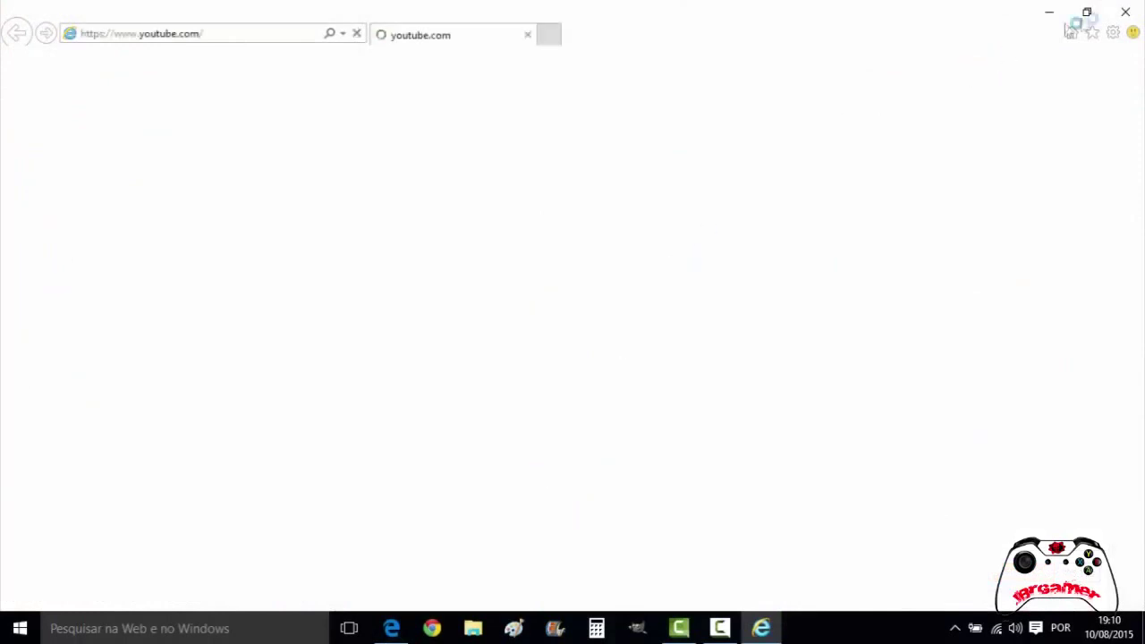
pyautogui.click(1125, 17)
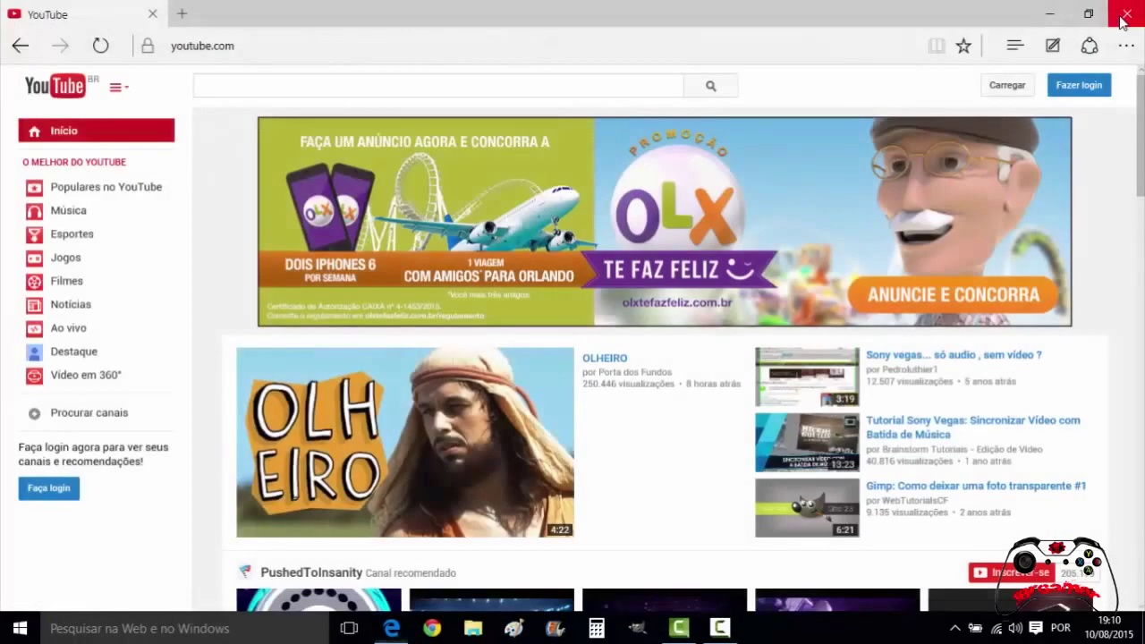
# - Set the browser theme to Escuro in the settings
pyautogui.click(1120, 47)
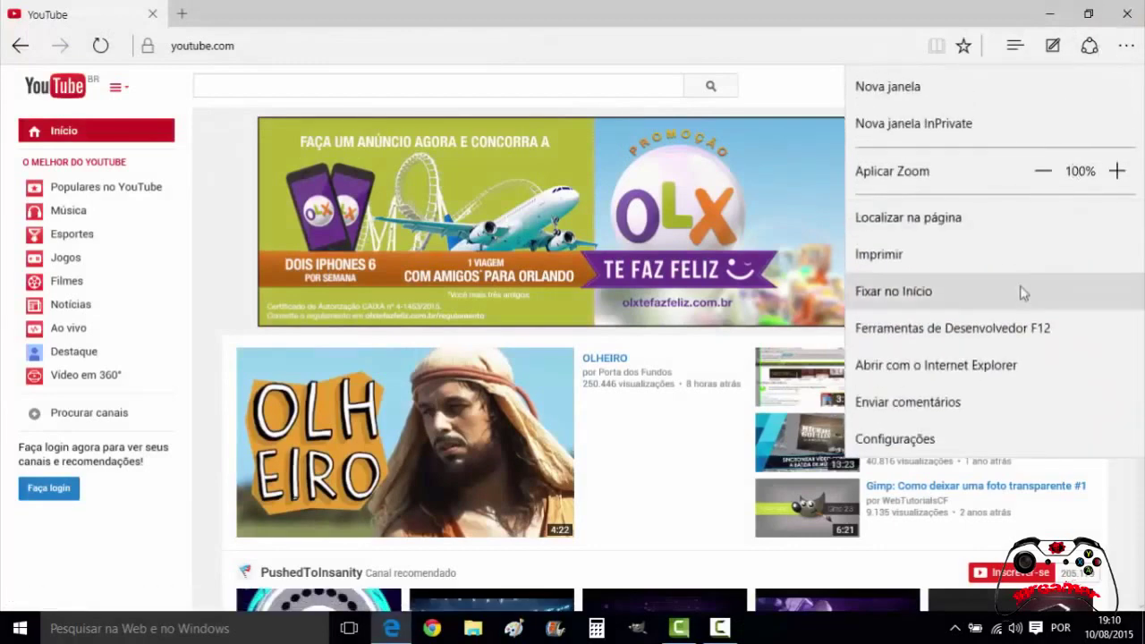
pyautogui.click(942, 435)
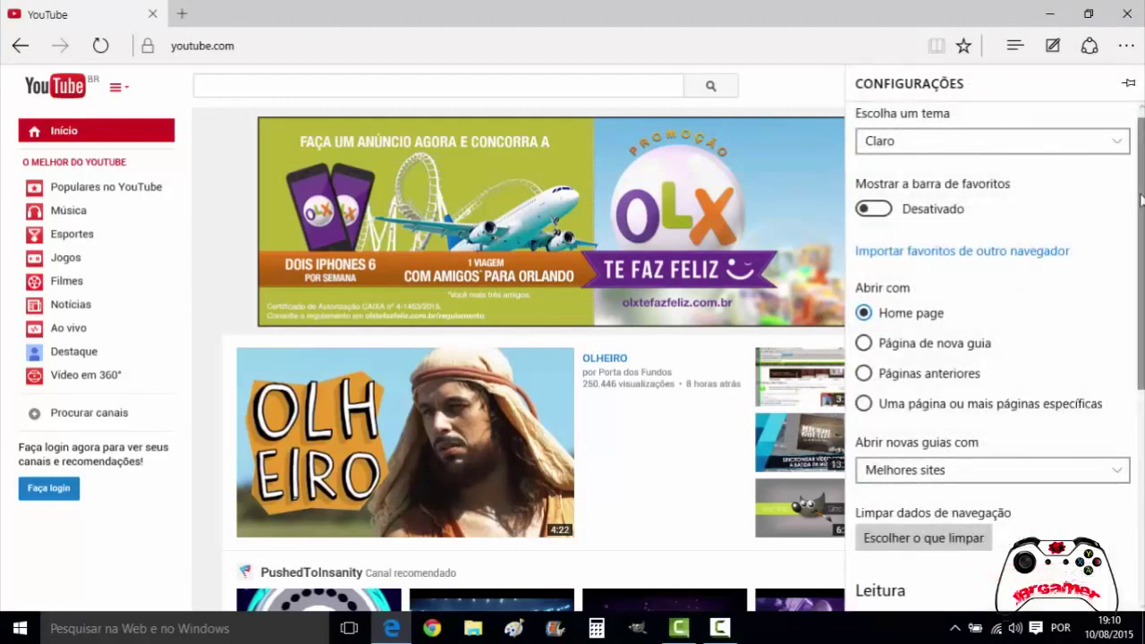
pyautogui.click(1117, 149)
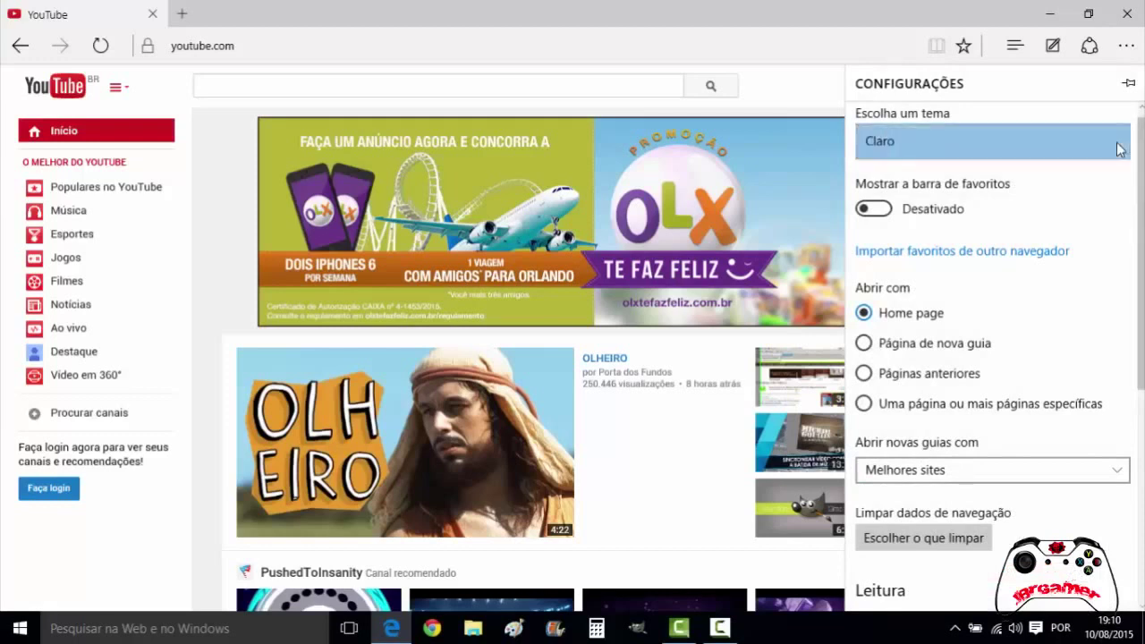
pyautogui.click(1092, 179)
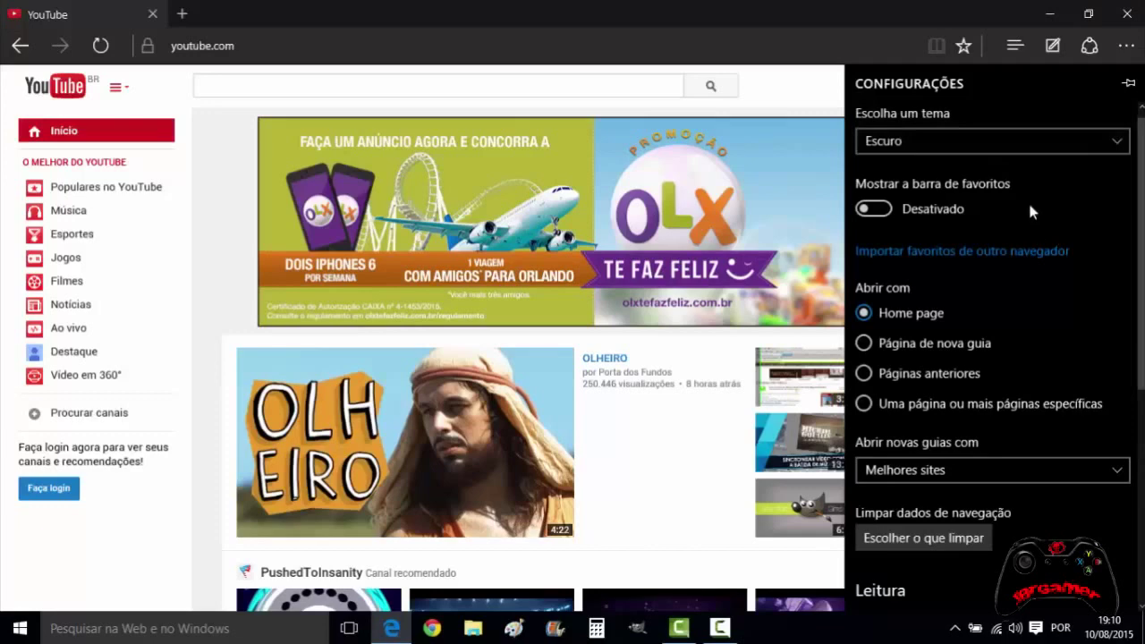
# - Set the browser theme to Claro and turn on the favorites bar
pyautogui.click(1109, 147)
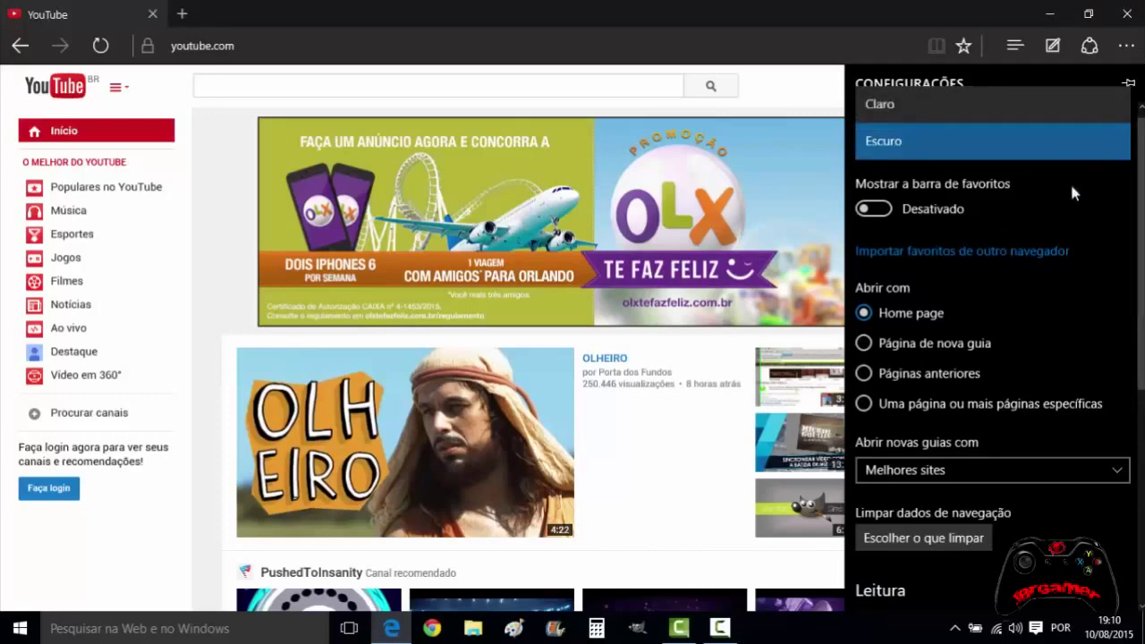
pyautogui.click(1061, 104)
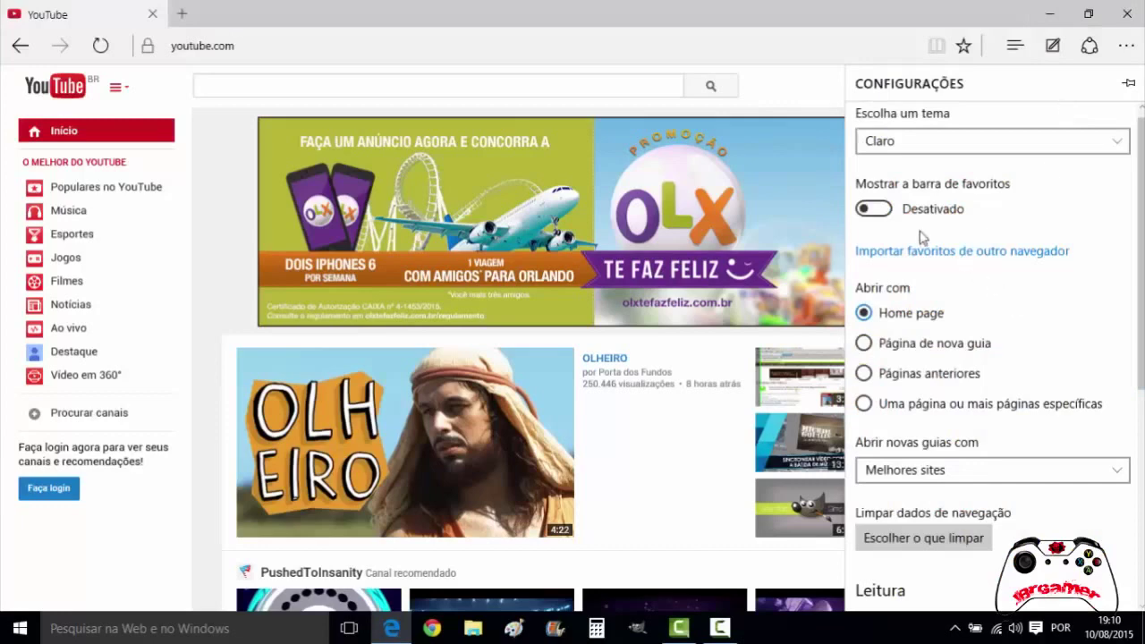
pyautogui.click(873, 208)
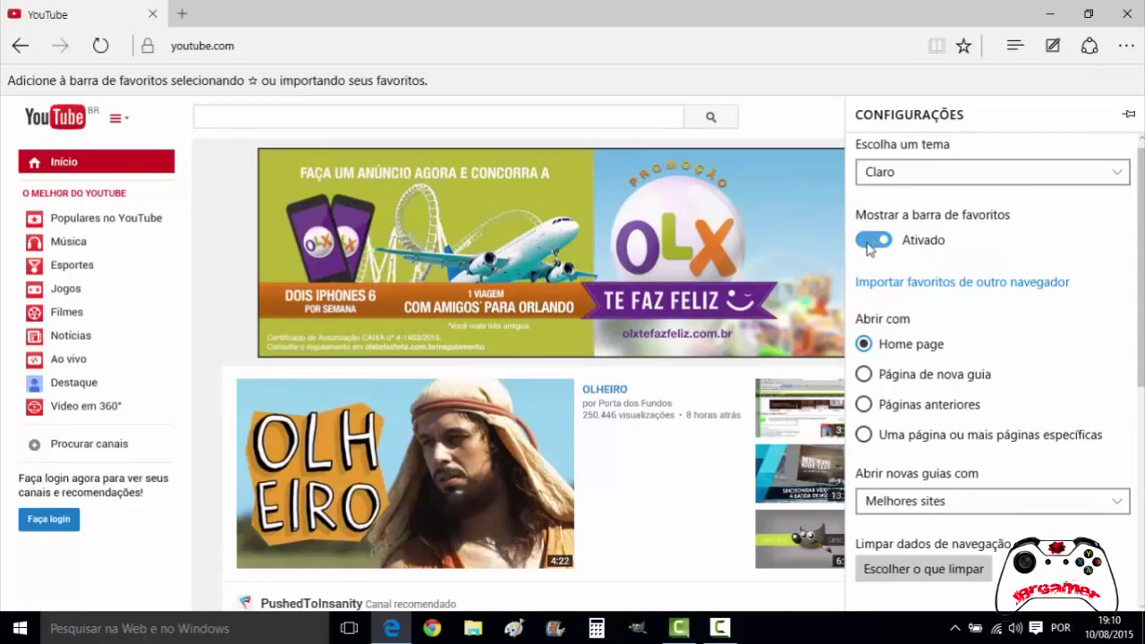
# - Review the startup options and the types of browsing data that can be cleared, without clearing anything, and return to the main settings
pyautogui.scroll(-1, 1131, 251)
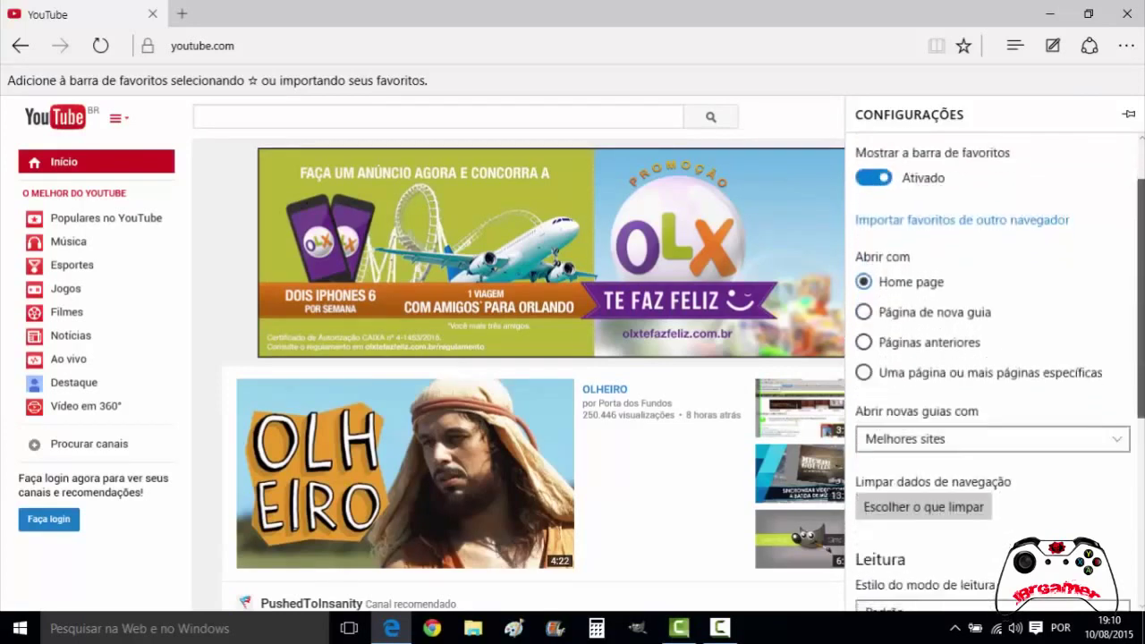
pyautogui.scroll(-1, 1091, 224)
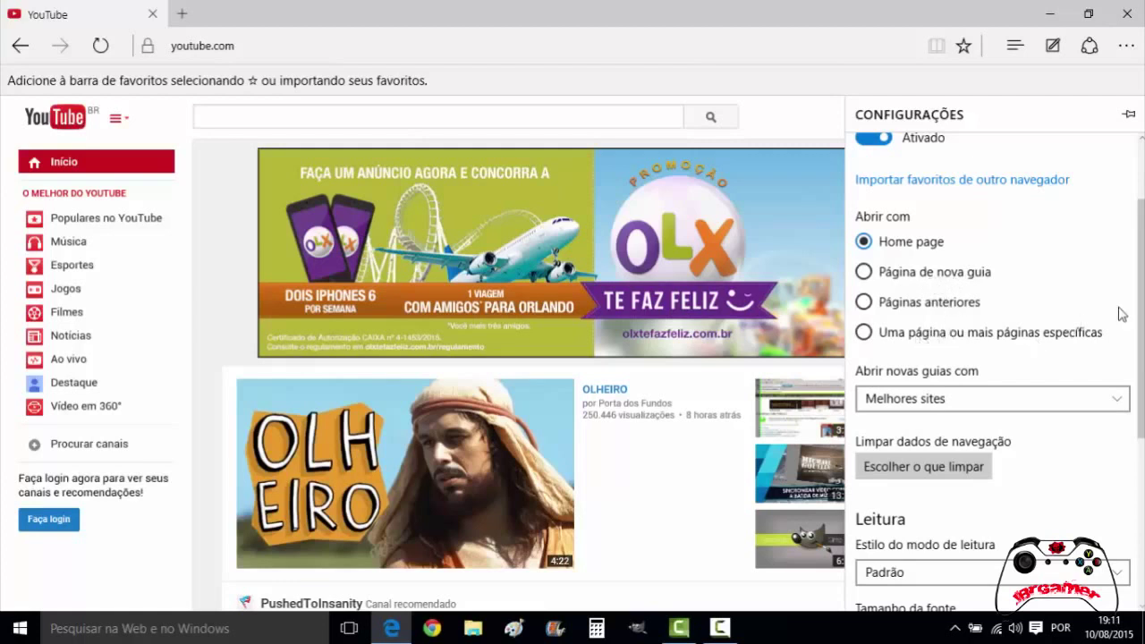
pyautogui.scroll(-2, 1121, 313)
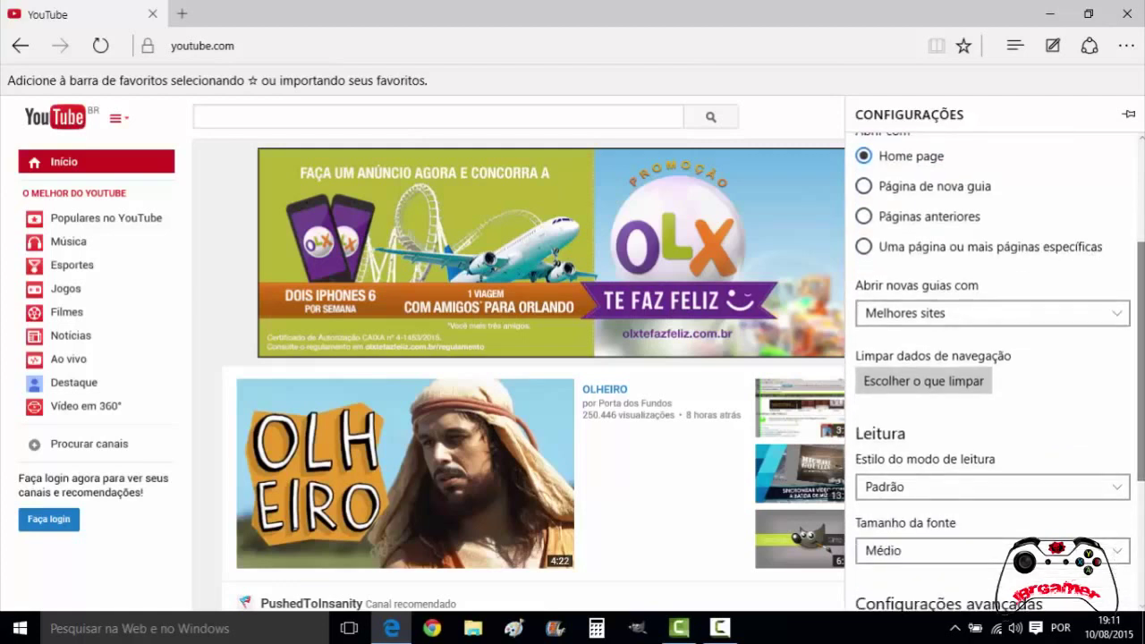
pyautogui.scroll(-1, 1066, 373)
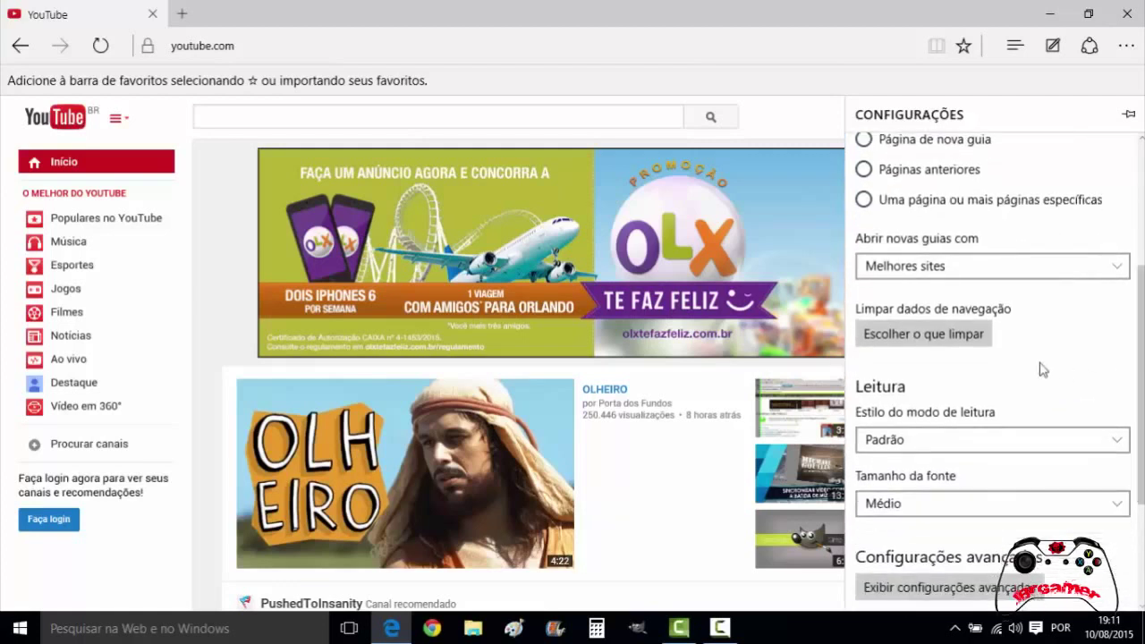
pyautogui.click(968, 338)
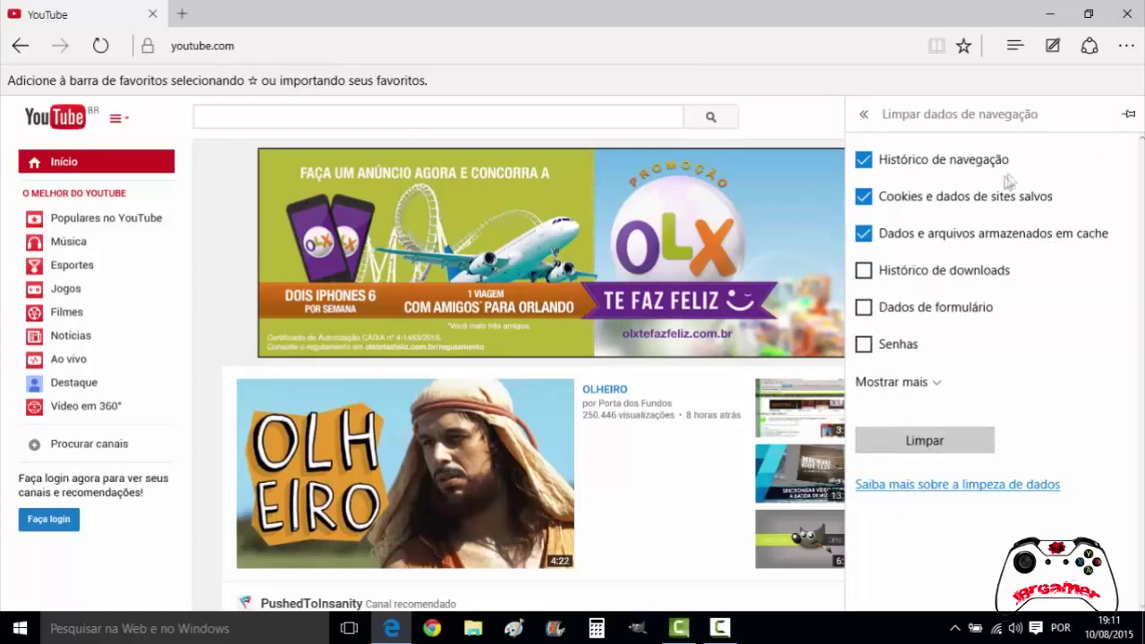
pyautogui.click(864, 114)
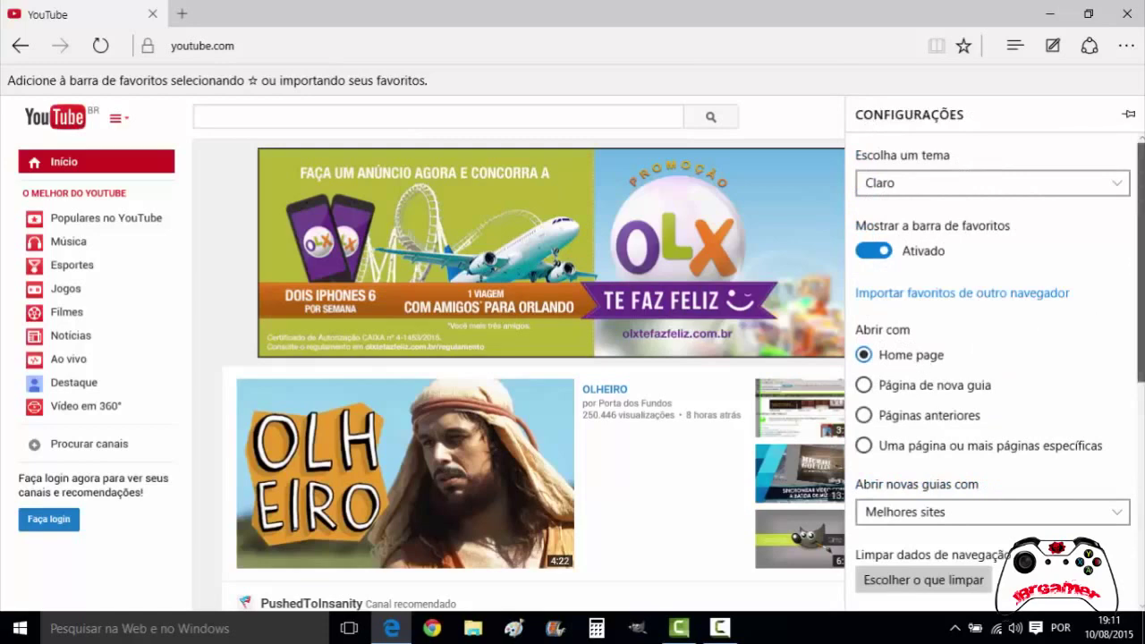
# - Look over the new-tab, reading style and font size settings, and open the advanced settings
pyautogui.scroll(-3, 1143, 313)
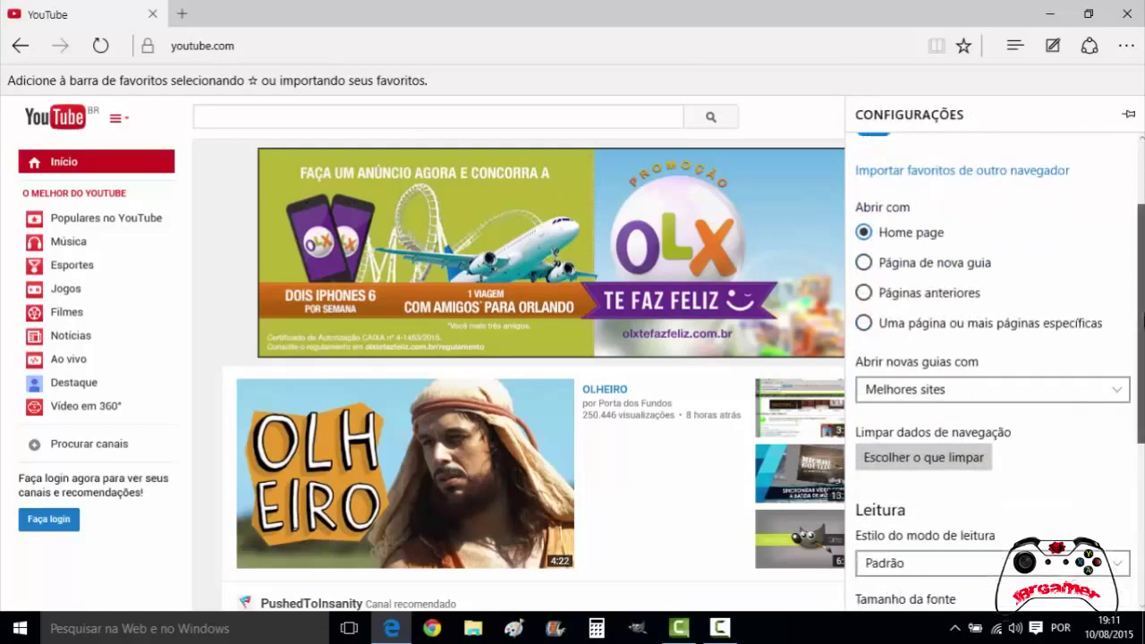
pyautogui.scroll(-1, 1140, 333)
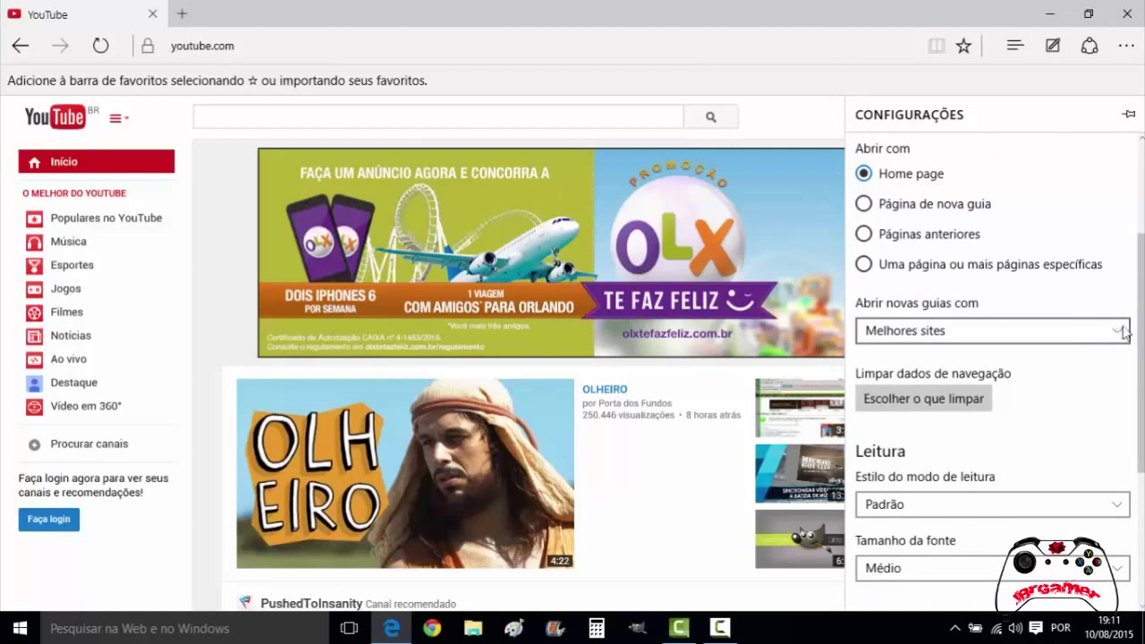
pyautogui.scroll(-1, 1129, 331)
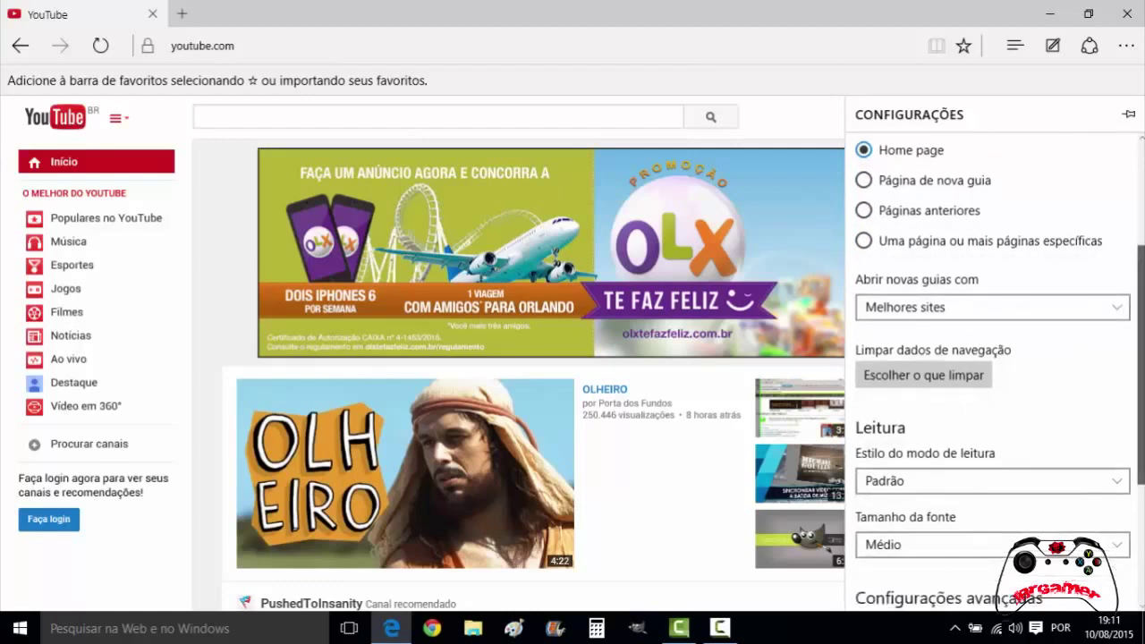
pyautogui.scroll(-3, 1128, 329)
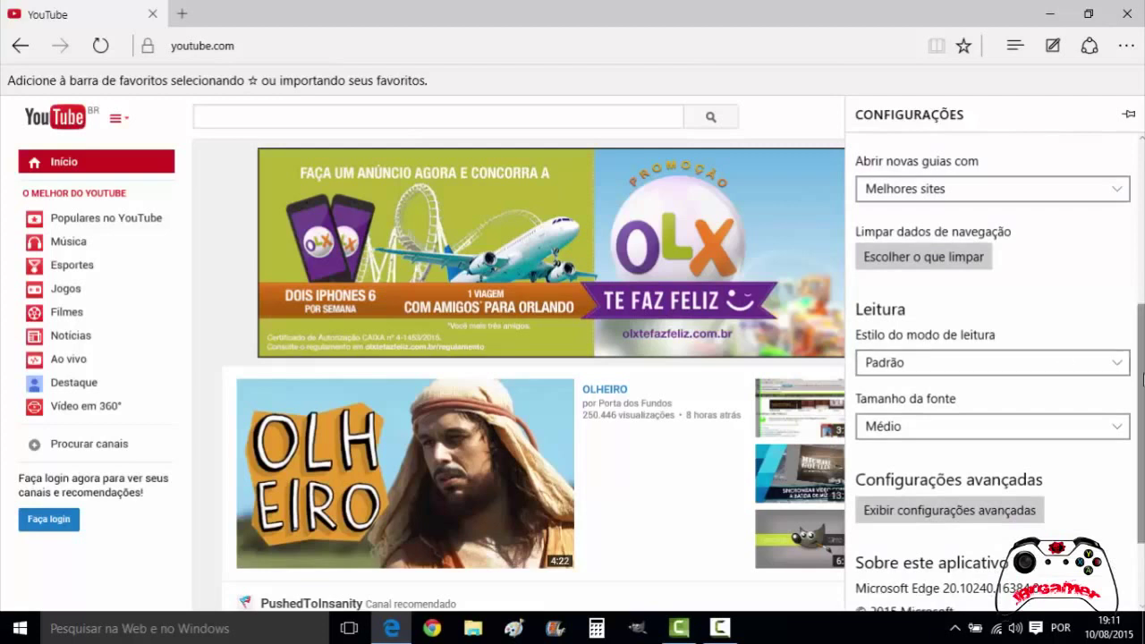
pyautogui.scroll(-2, 1136, 379)
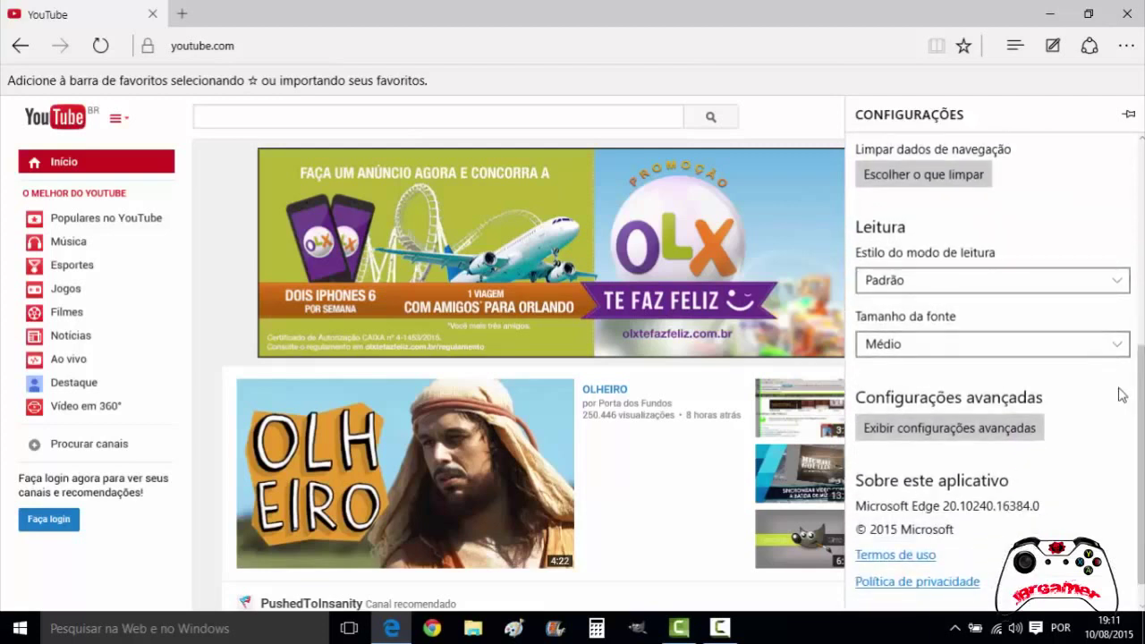
pyautogui.scroll(-1, 1121, 394)
pyautogui.click(1024, 398)
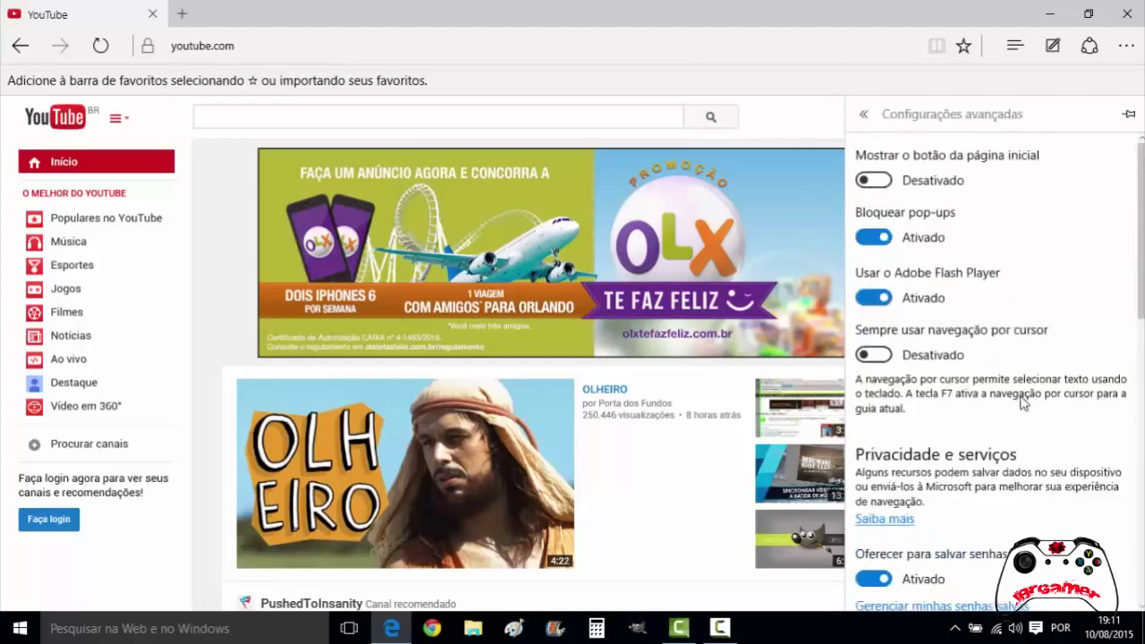
# - Examine the advanced settings for pop-ups, Flash Player, passwords, form entries, address bar search, cookies and SmartScreen, and close the settings
pyautogui.moveTo(1142, 195); pyautogui.dragTo(1143, 434)
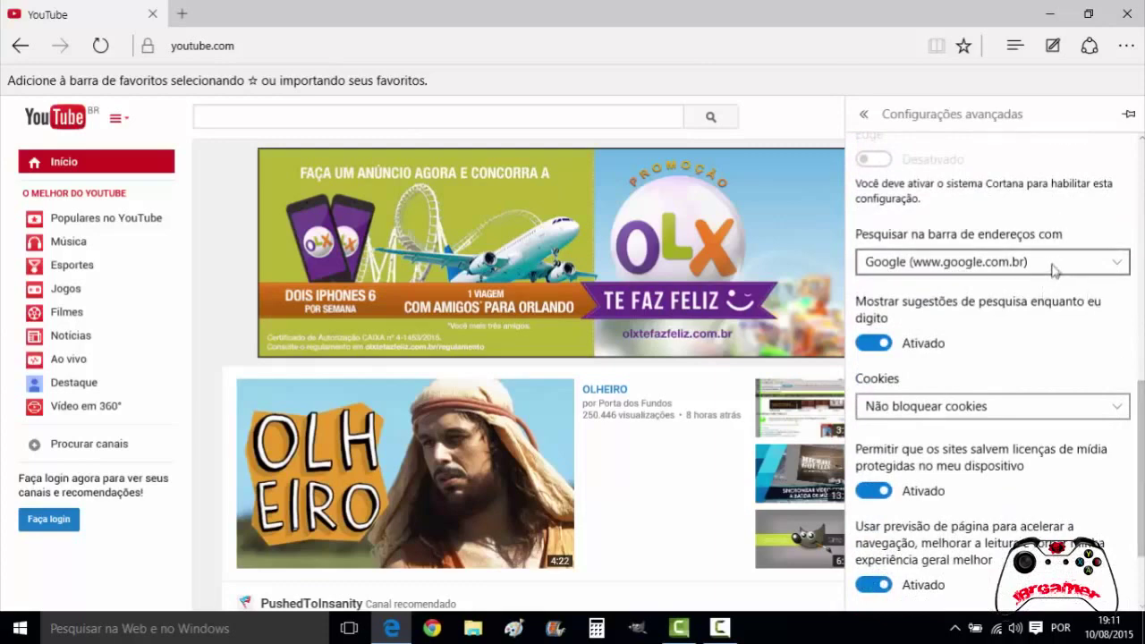
pyautogui.moveTo(1141, 461); pyautogui.dragTo(1142, 284)
pyautogui.scroll(3, 1006, 185)
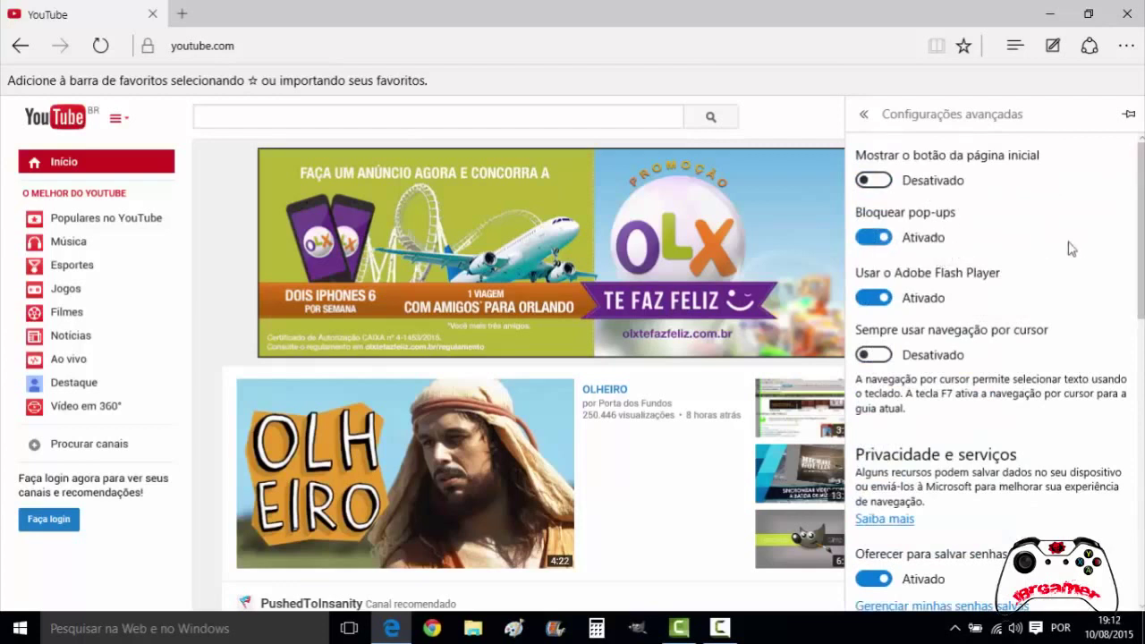
pyautogui.scroll(-1, 1141, 259)
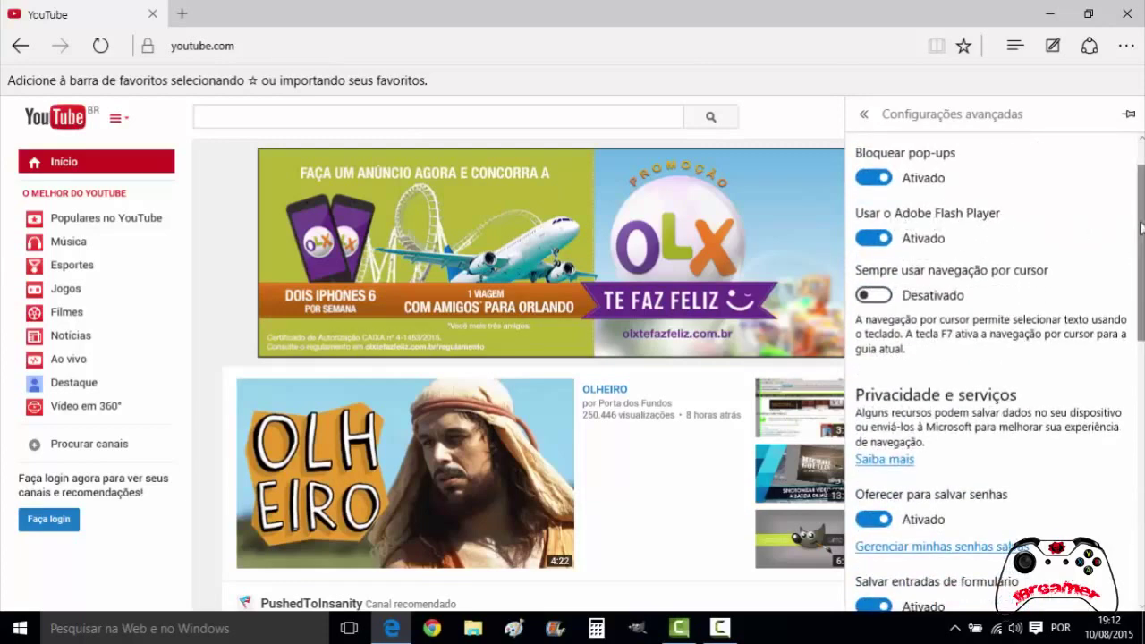
pyautogui.moveTo(1141, 228); pyautogui.dragTo(1143, 331)
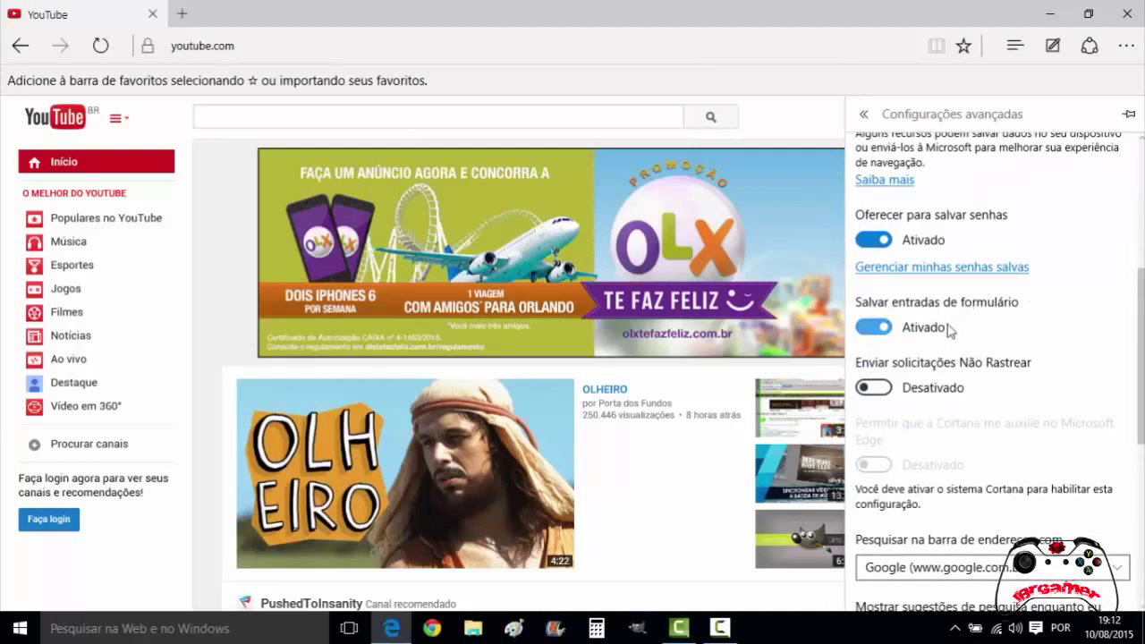
pyautogui.moveTo(1141, 358); pyautogui.dragTo(1142, 378)
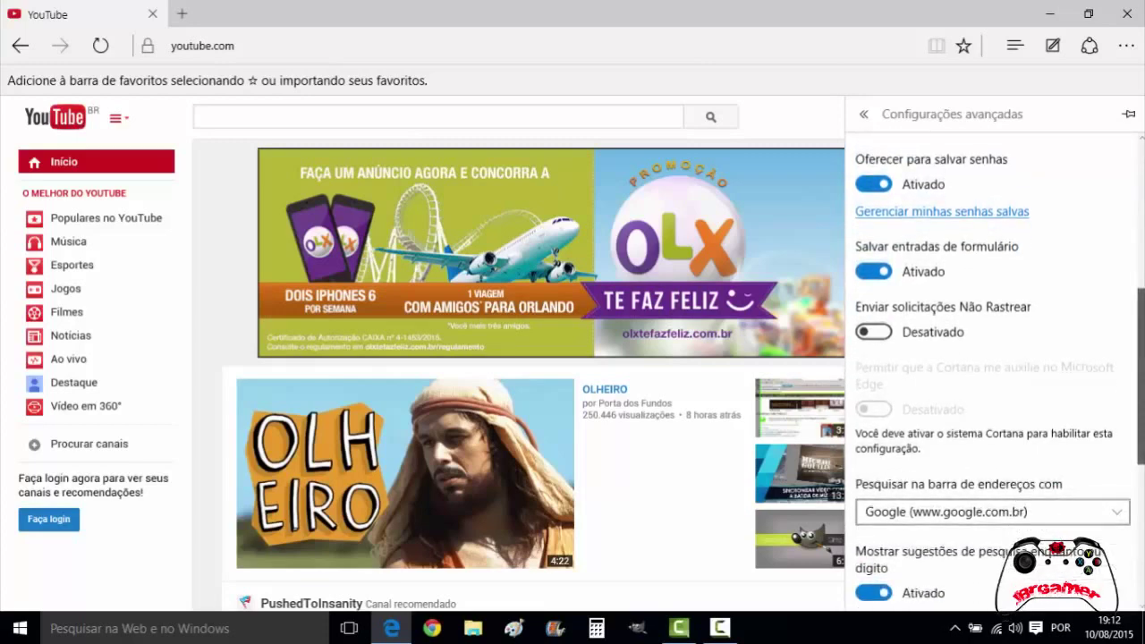
pyautogui.scroll(-3, 993, 375)
pyautogui.scroll(-1, 993, 376)
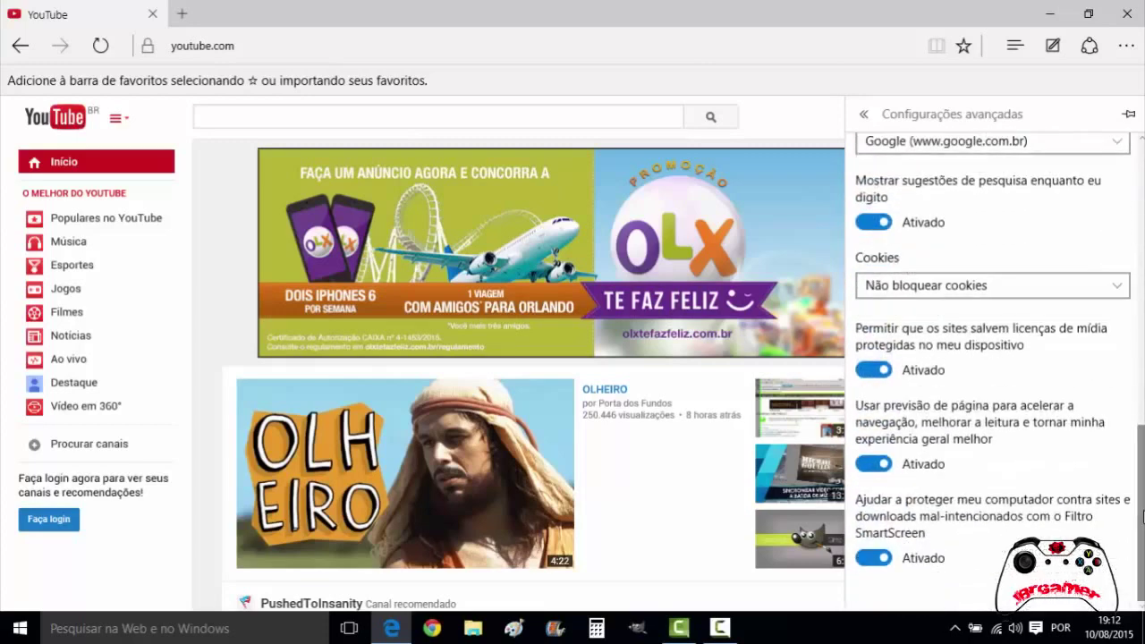
pyautogui.click(791, 115)
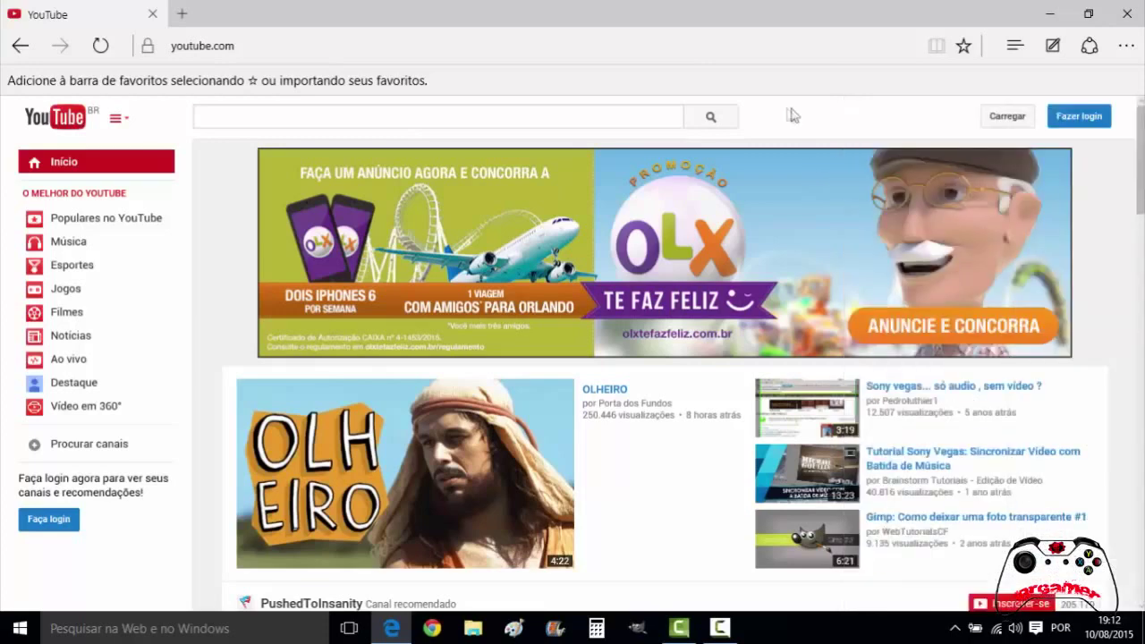
# - Close the Edge window and reopen the browser on its start page
pyautogui.click(1127, 13)
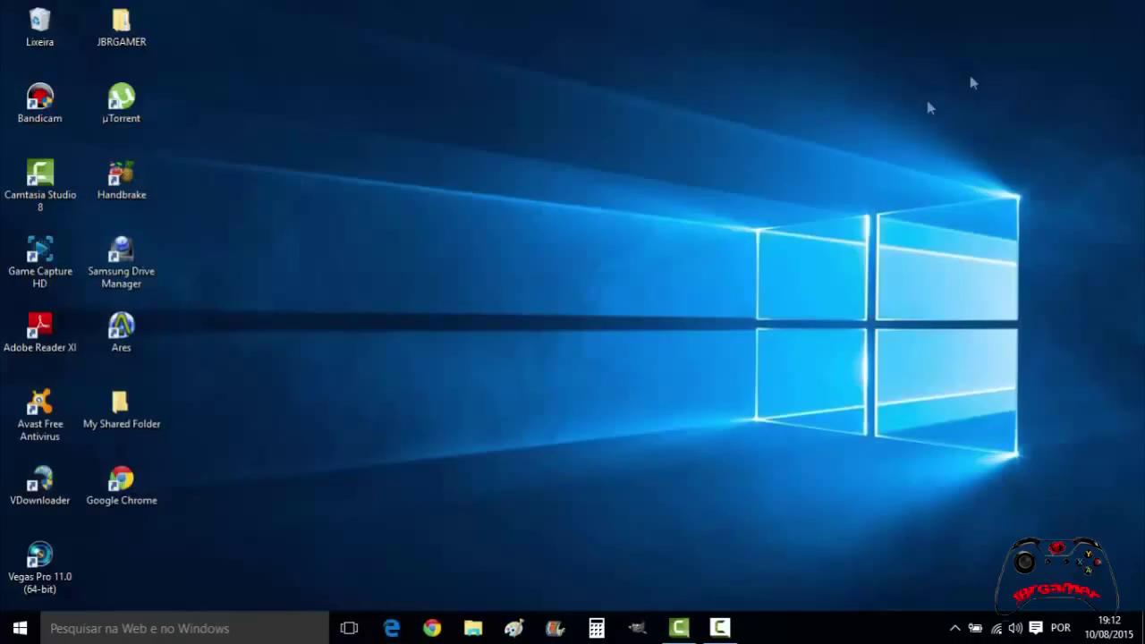
pyautogui.click(391, 628)
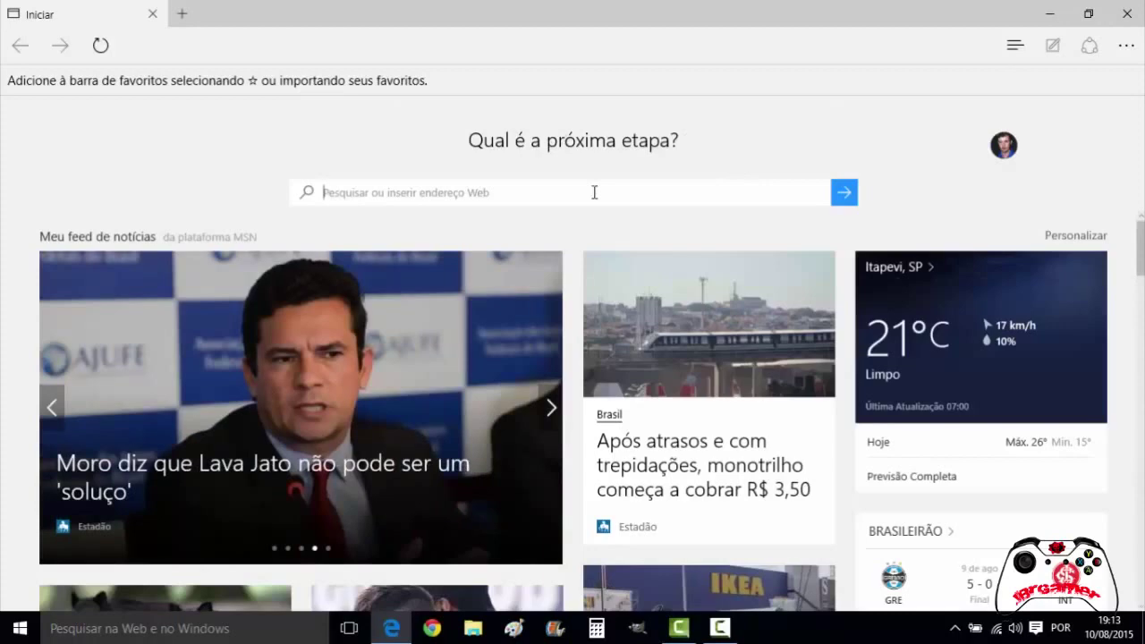
pyautogui.write('game')
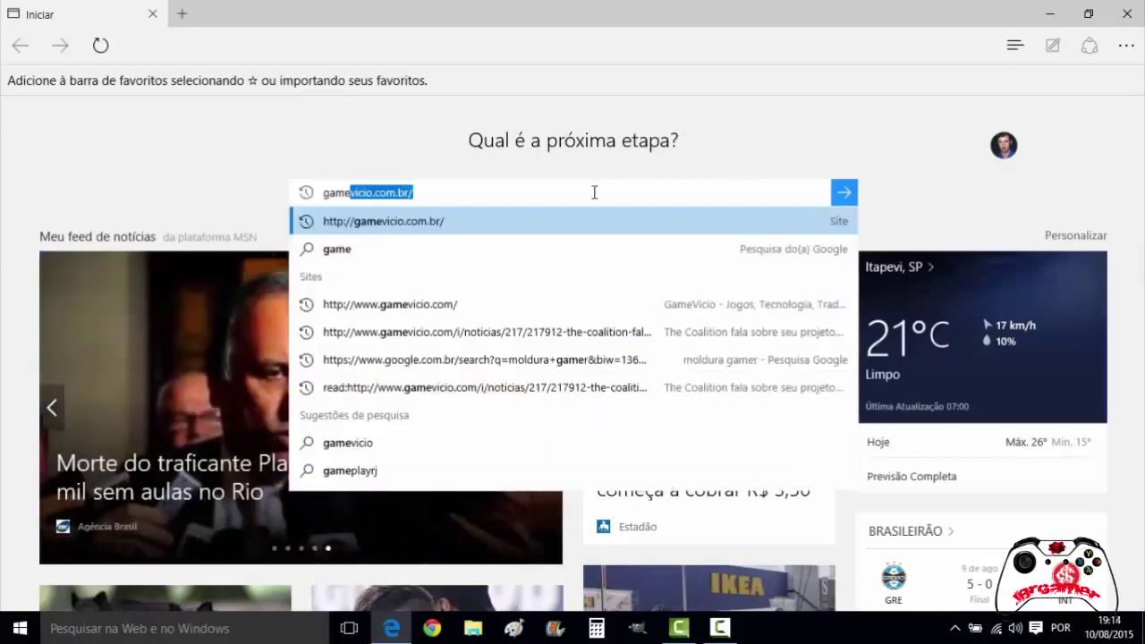
pyautogui.press('BackSpace')
pyautogui.press('BackSpace')
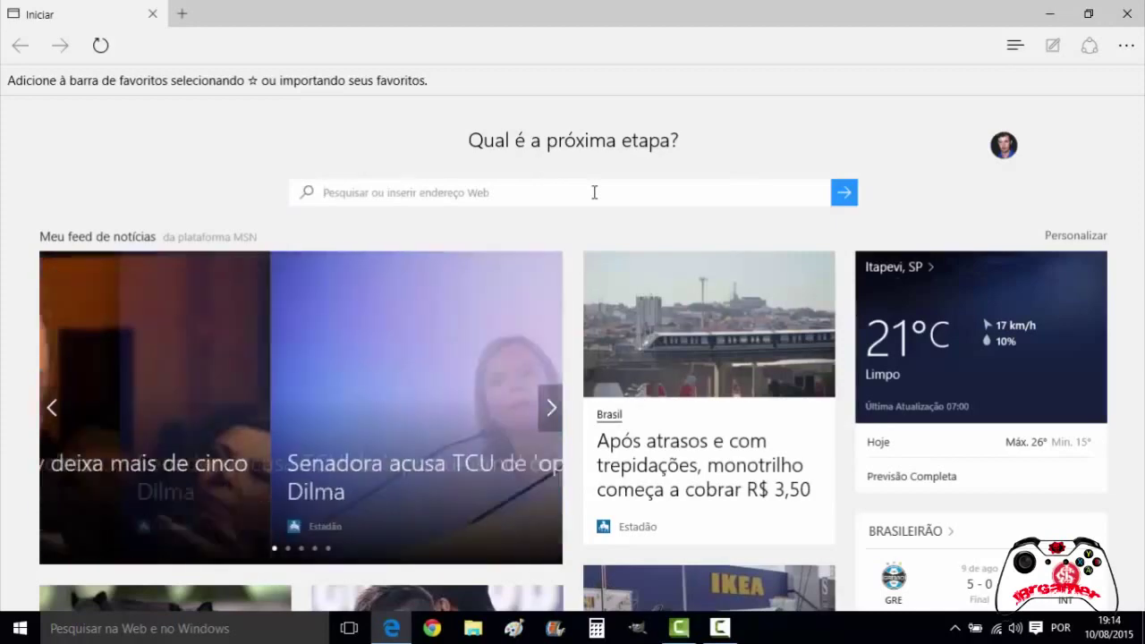
pyautogui.write('g')
pyautogui.press('BackSpace')
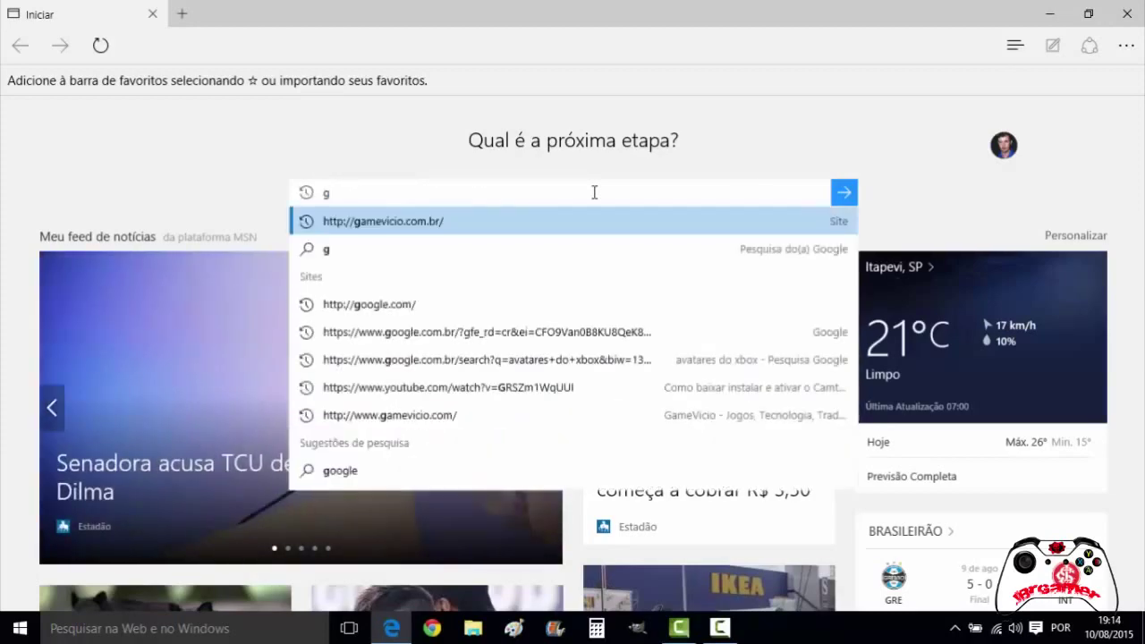
pyautogui.press('BackSpace')
# - Load uol.com.br from the start page's address field
pyautogui.write('uol')
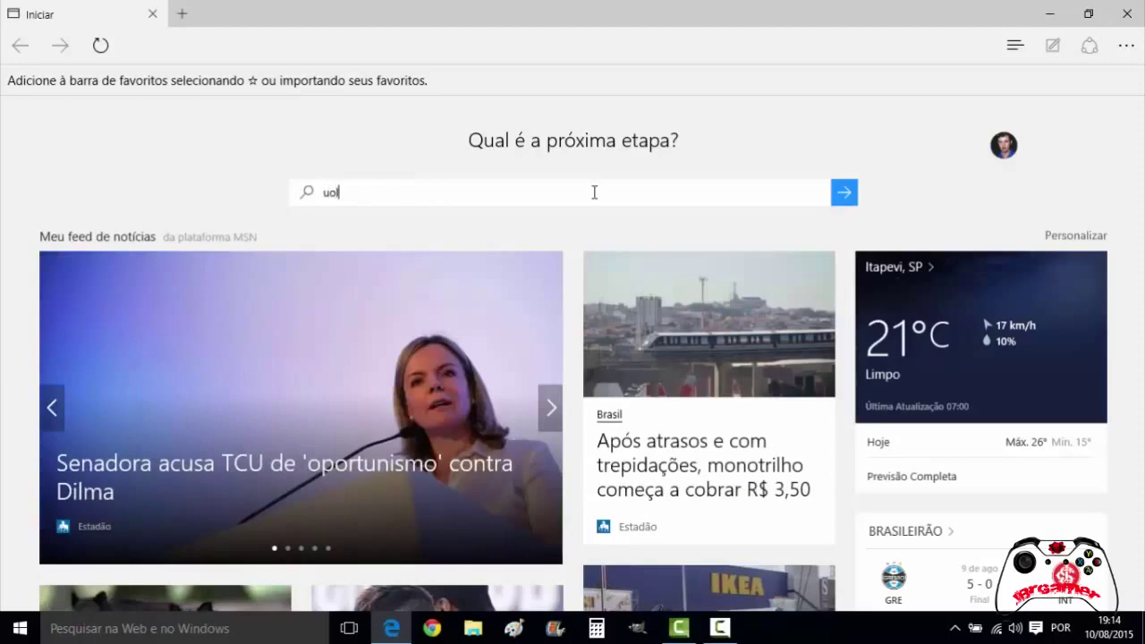
pyautogui.write('.com.br')
pyautogui.press('Return')
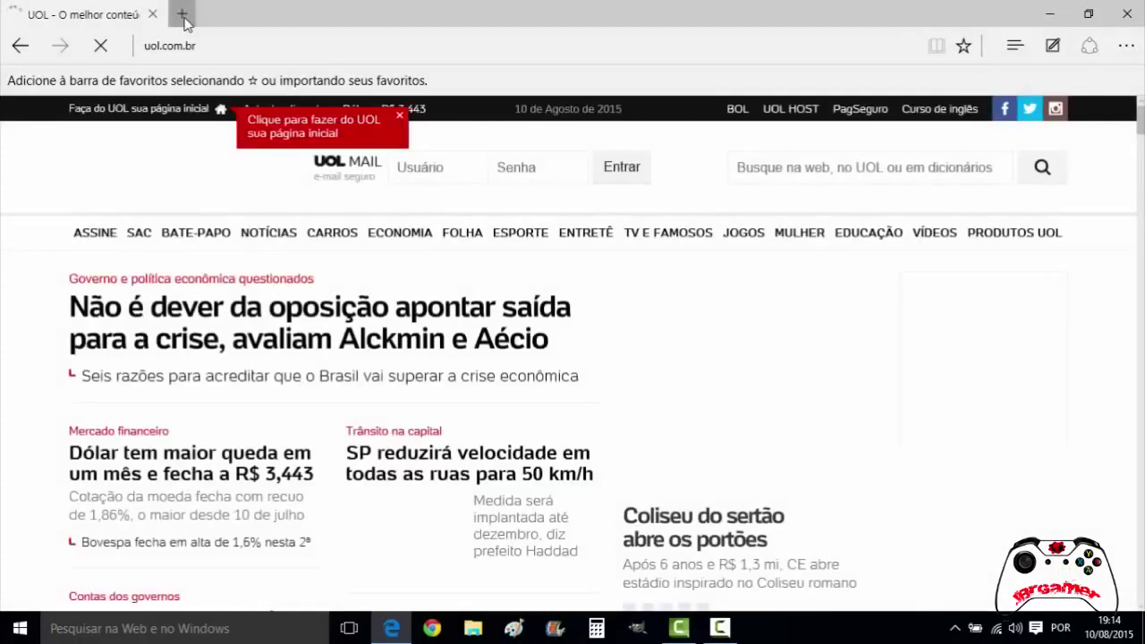
# - Load Youtube.com from the top sites in a new tab and minimize the browser window
pyautogui.click(182, 16)
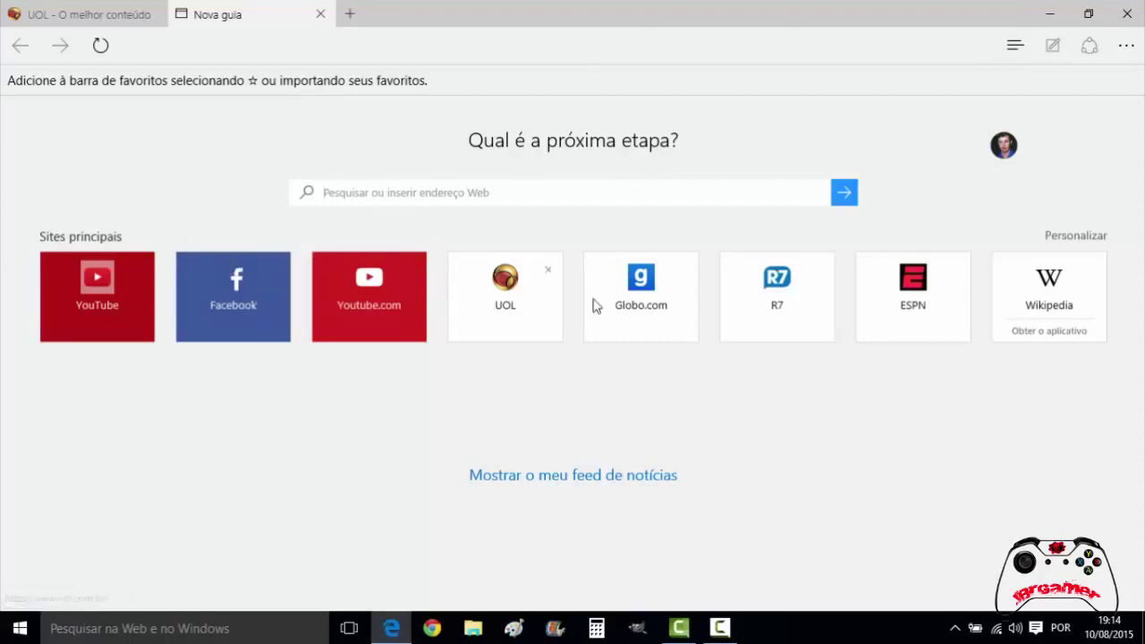
pyautogui.click(419, 296)
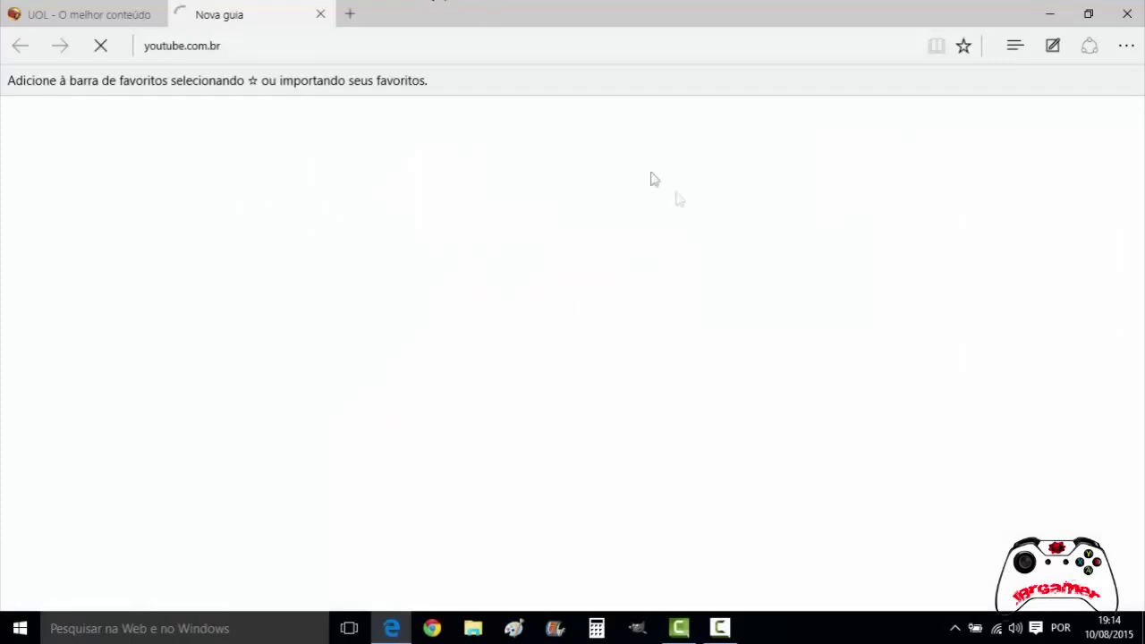
pyautogui.click(1047, 14)
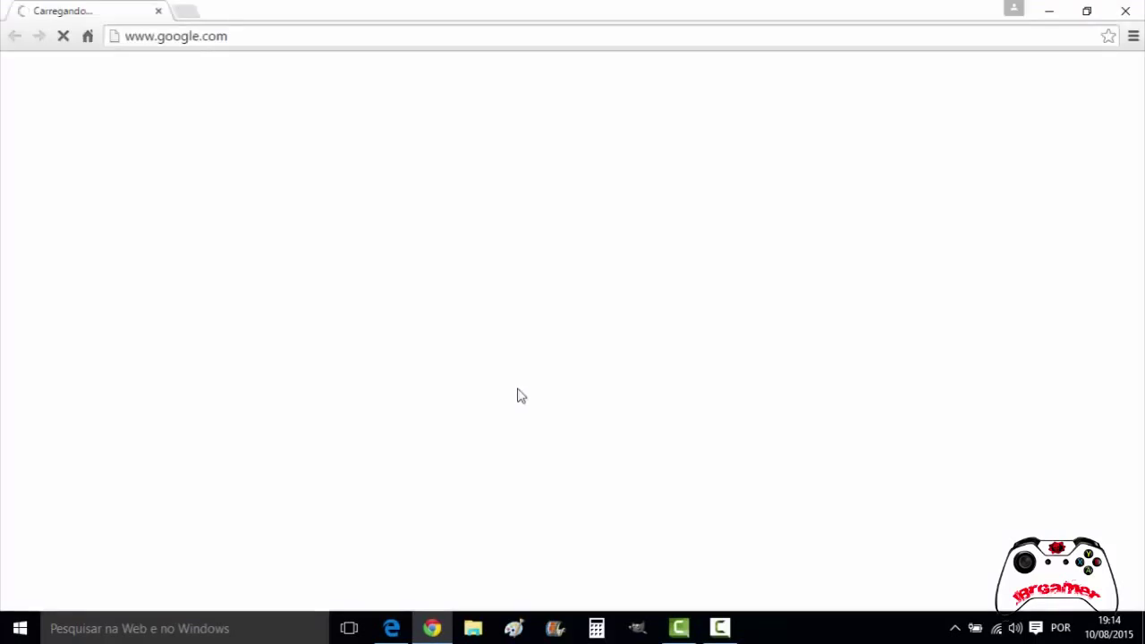
# - Switch to Google Chrome, add a second tab and load uol.com.br in the first tab
pyautogui.click(193, 11)
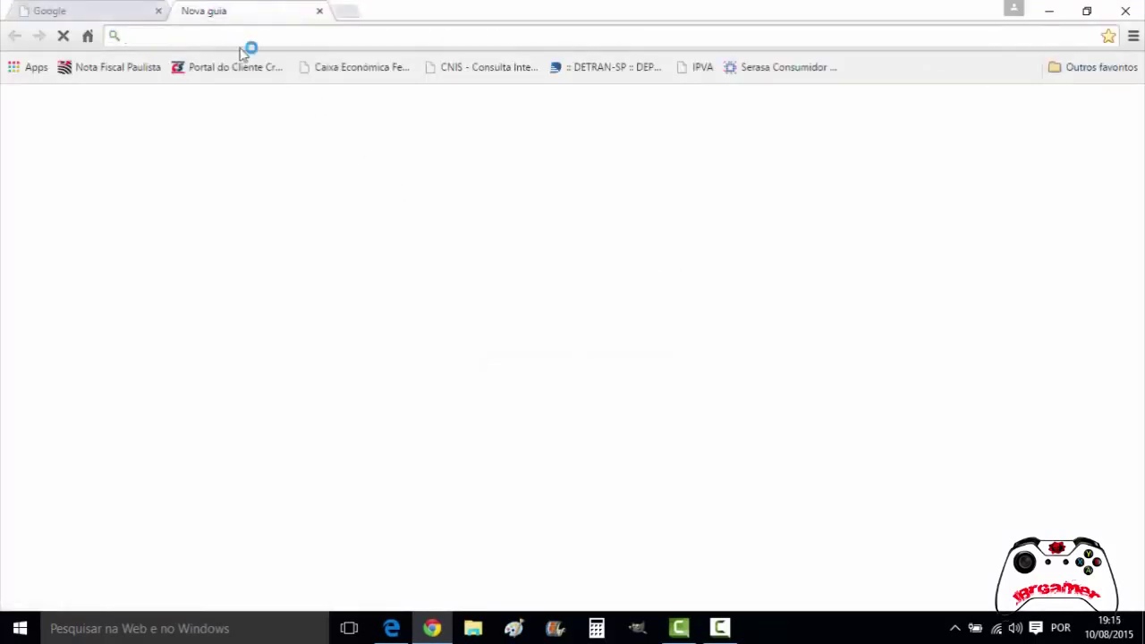
pyautogui.click(109, 11)
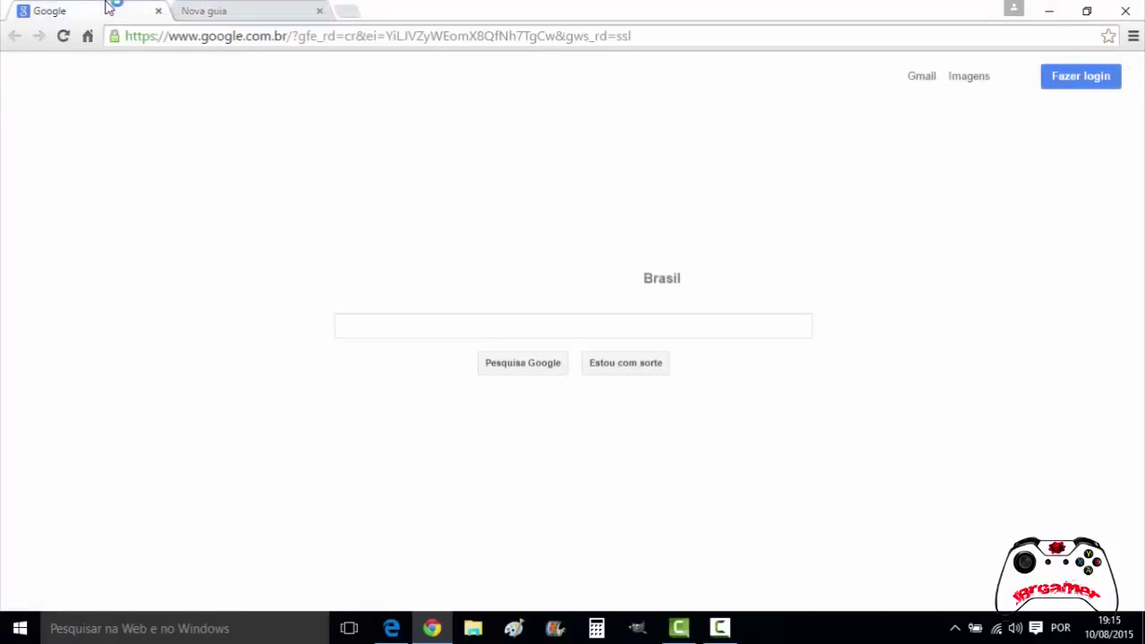
pyautogui.click(479, 34)
pyautogui.write('uol')
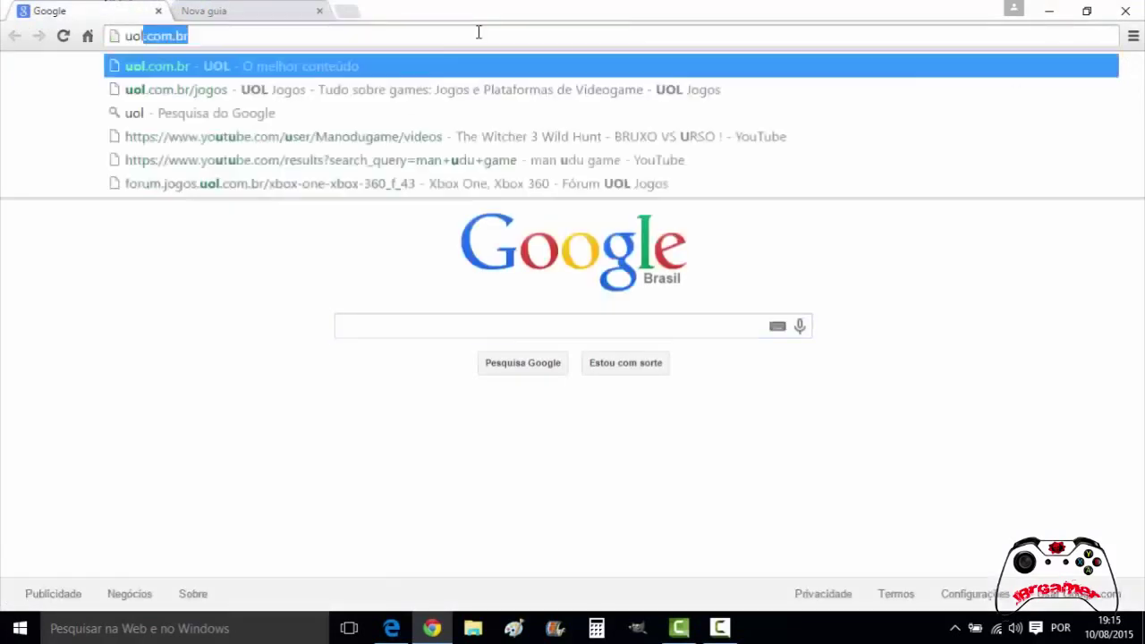
pyautogui.press('Return')
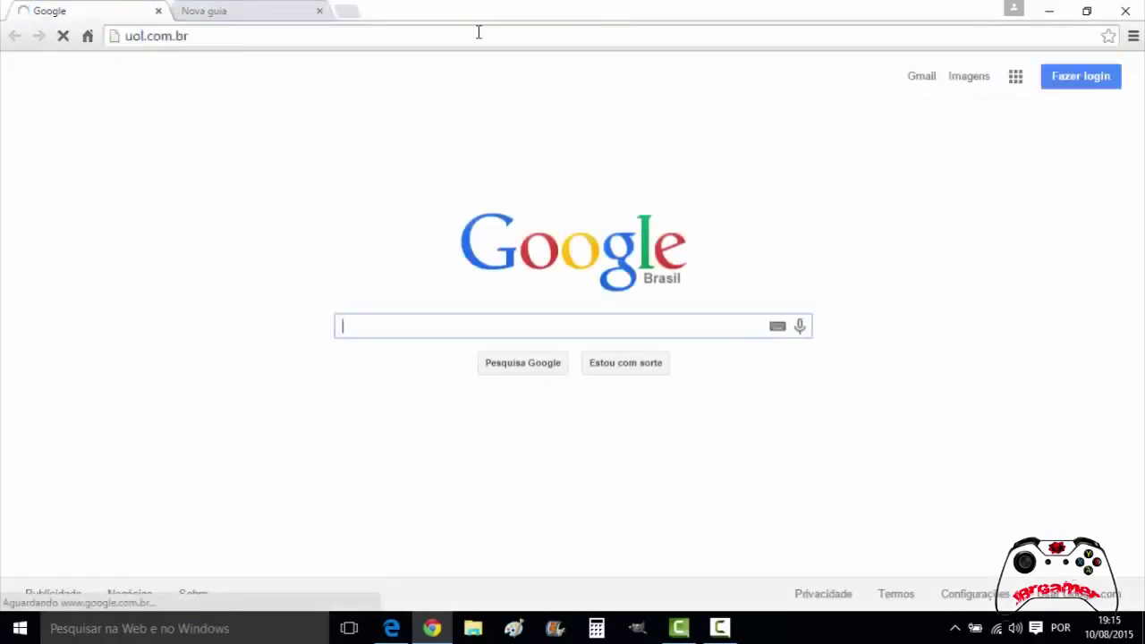
pyautogui.click(274, 9)
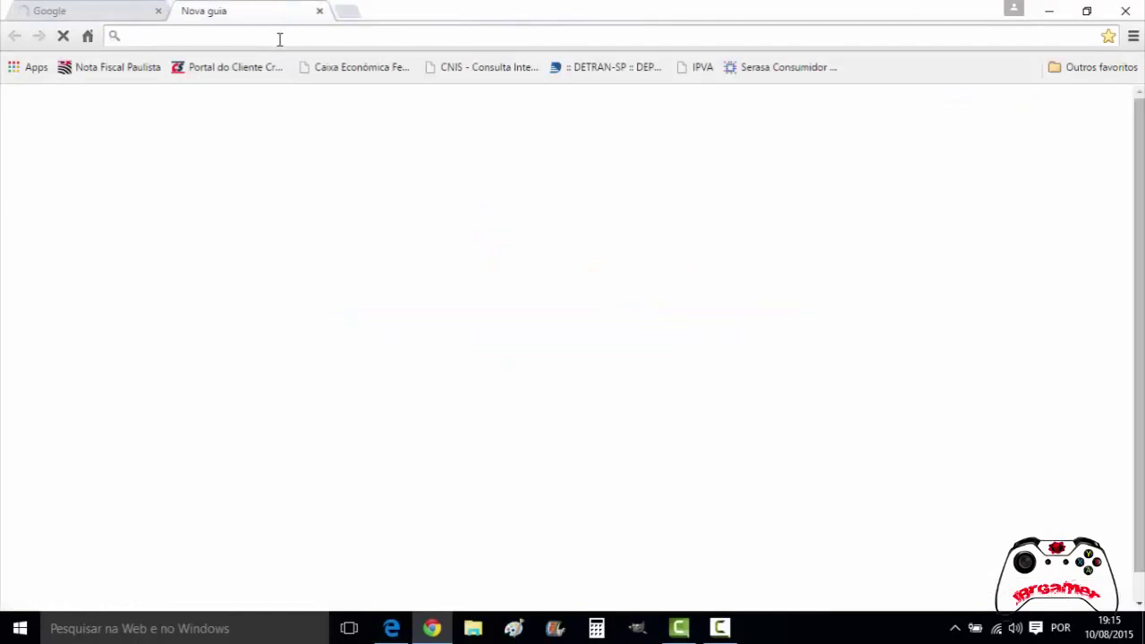
pyautogui.write('you')
pyautogui.press('Return')
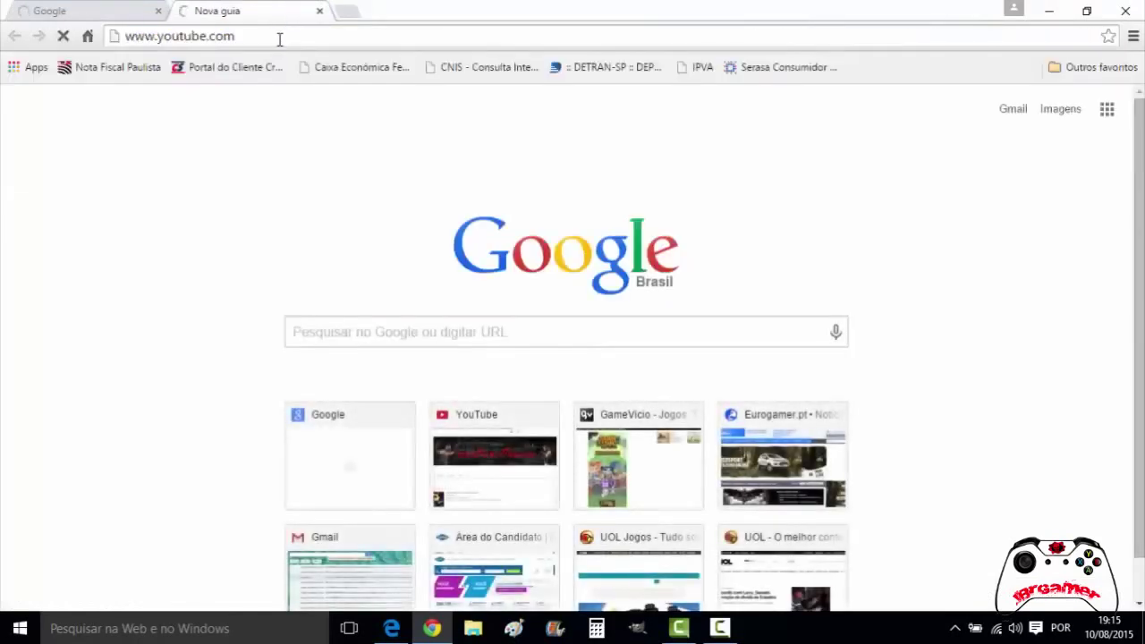
# - Switch between the UOL and YouTube tabs to compare how they load, closing the ad banner on the YouTube page
pyautogui.rightClick(72, 11)
pyautogui.click(71, 10)
pyautogui.click(224, 7)
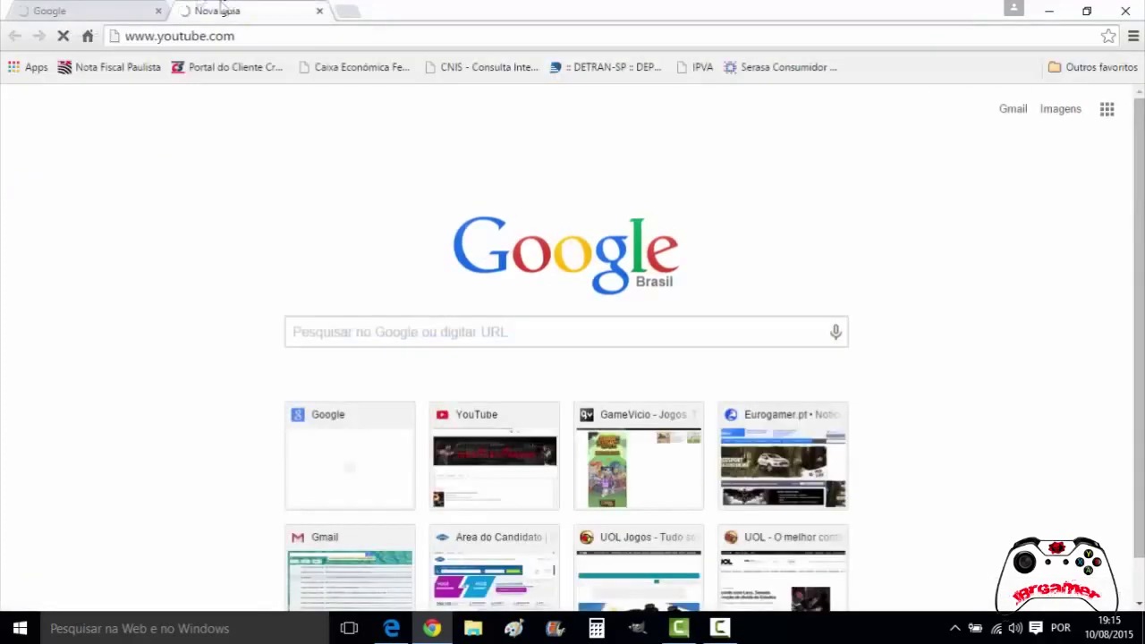
pyautogui.click(112, 7)
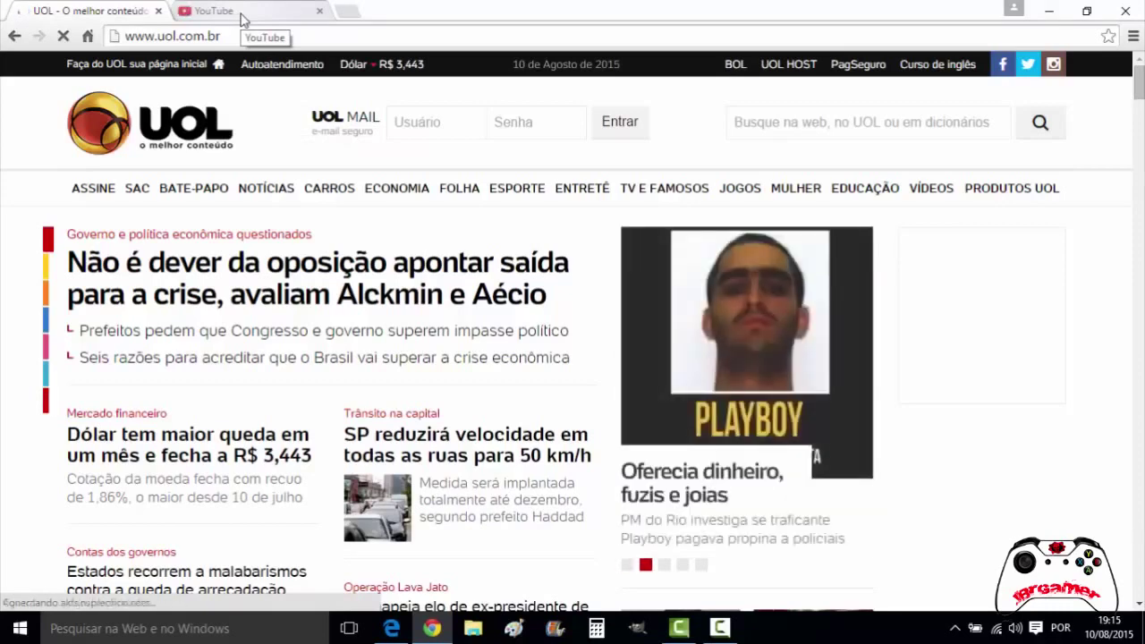
pyautogui.click(240, 20)
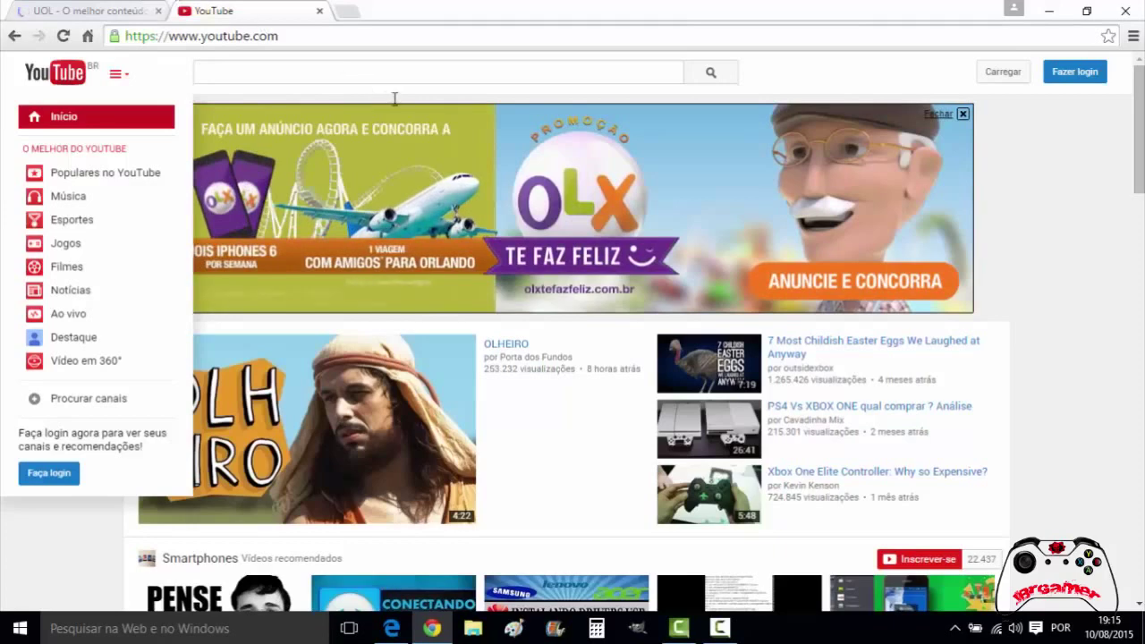
pyautogui.click(937, 114)
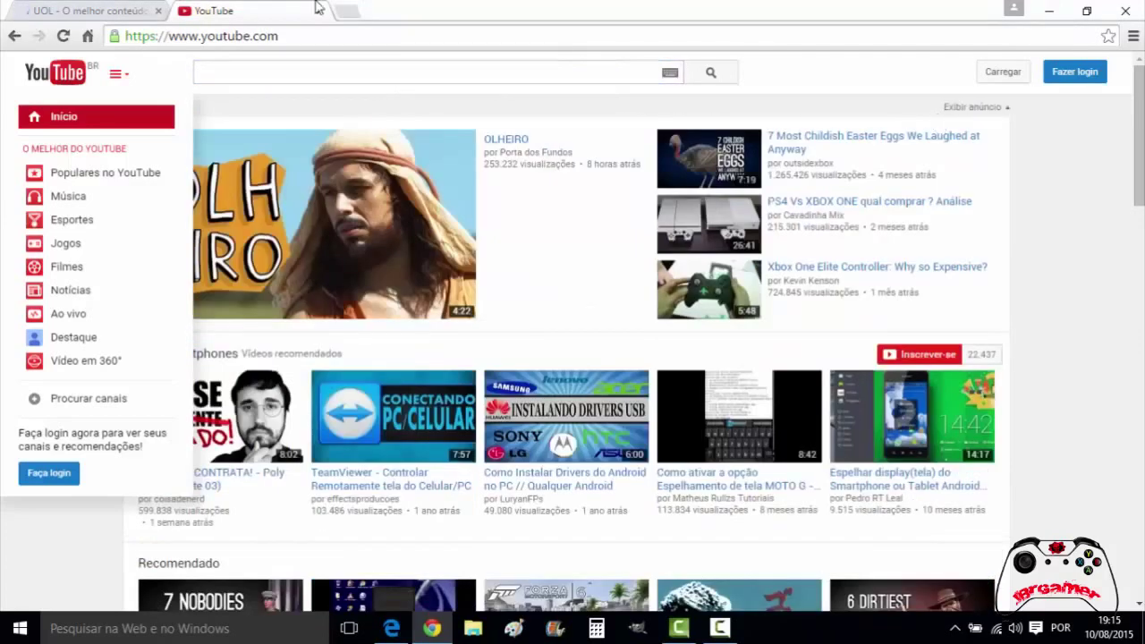
pyautogui.click(152, 9)
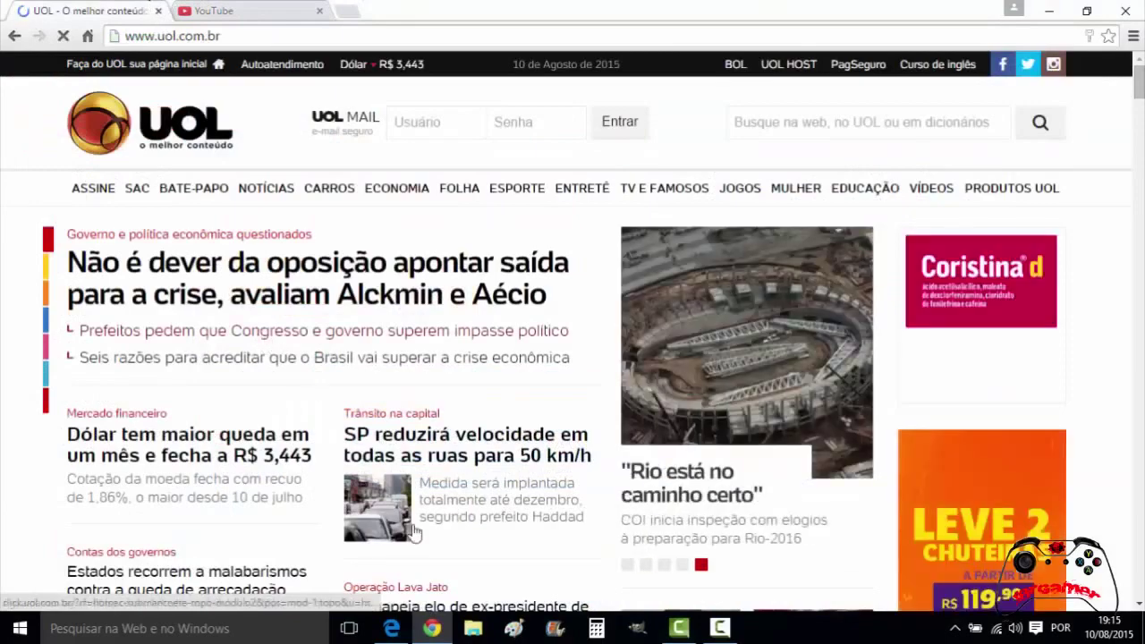
# - Compare the UOL page in Microsoft Edge with the one in Chrome, and minimize both browser windows
pyautogui.click(392, 628)
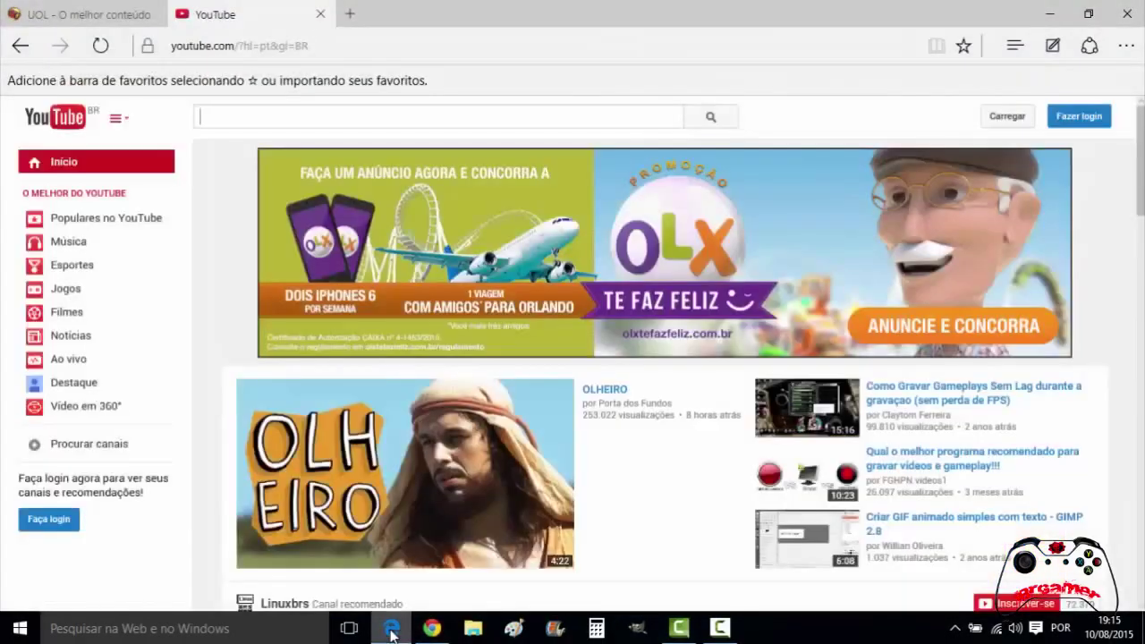
pyautogui.click(105, 7)
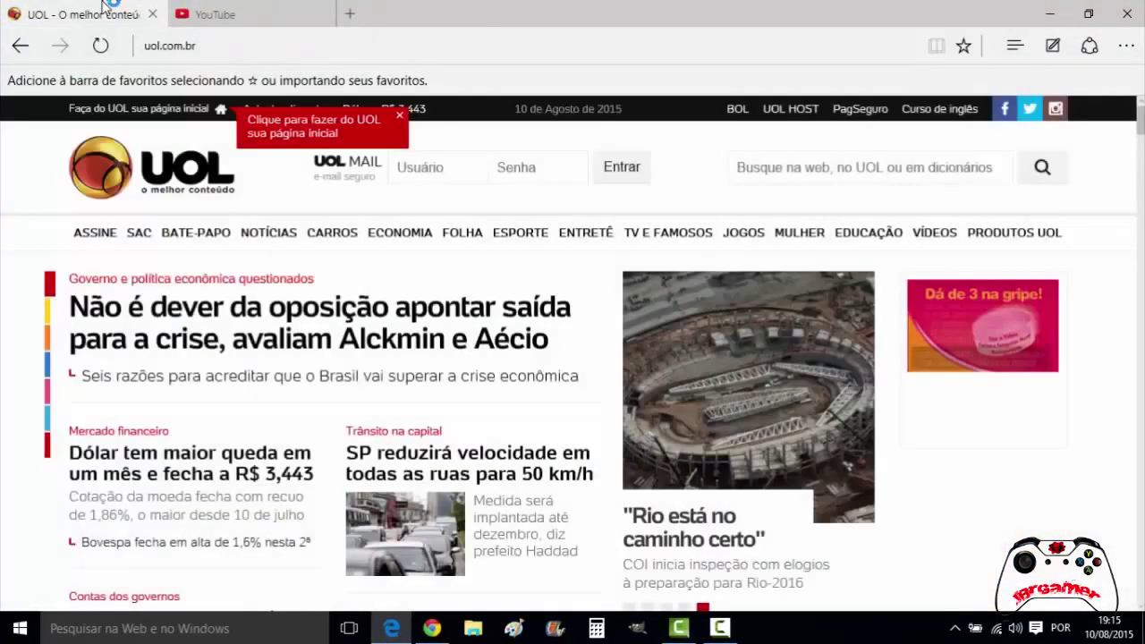
pyautogui.click(392, 628)
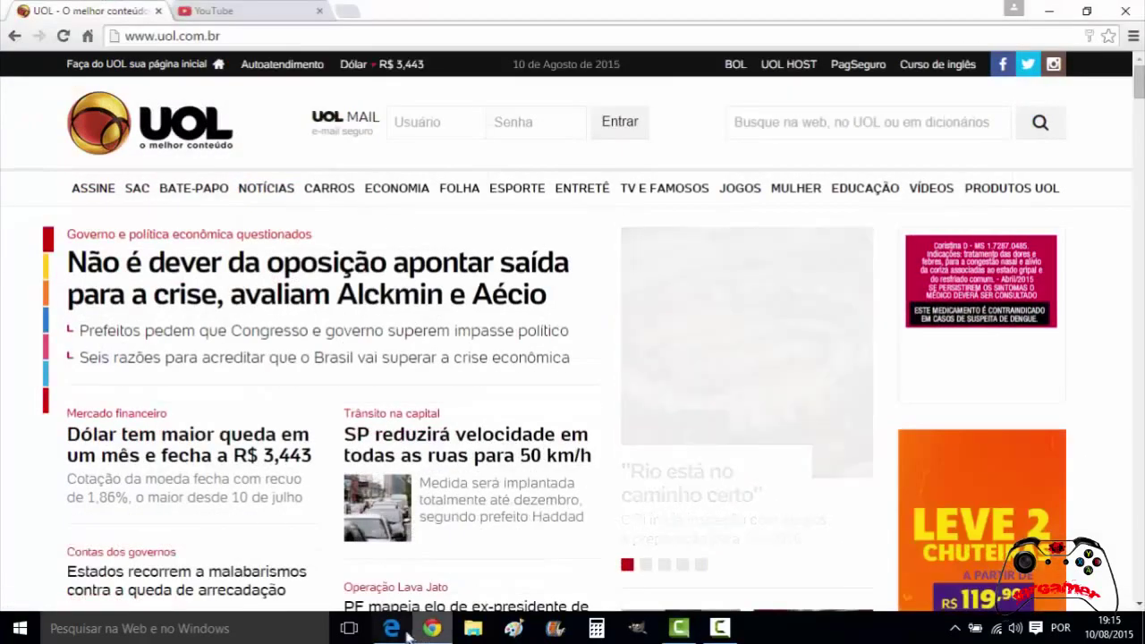
pyautogui.click(392, 629)
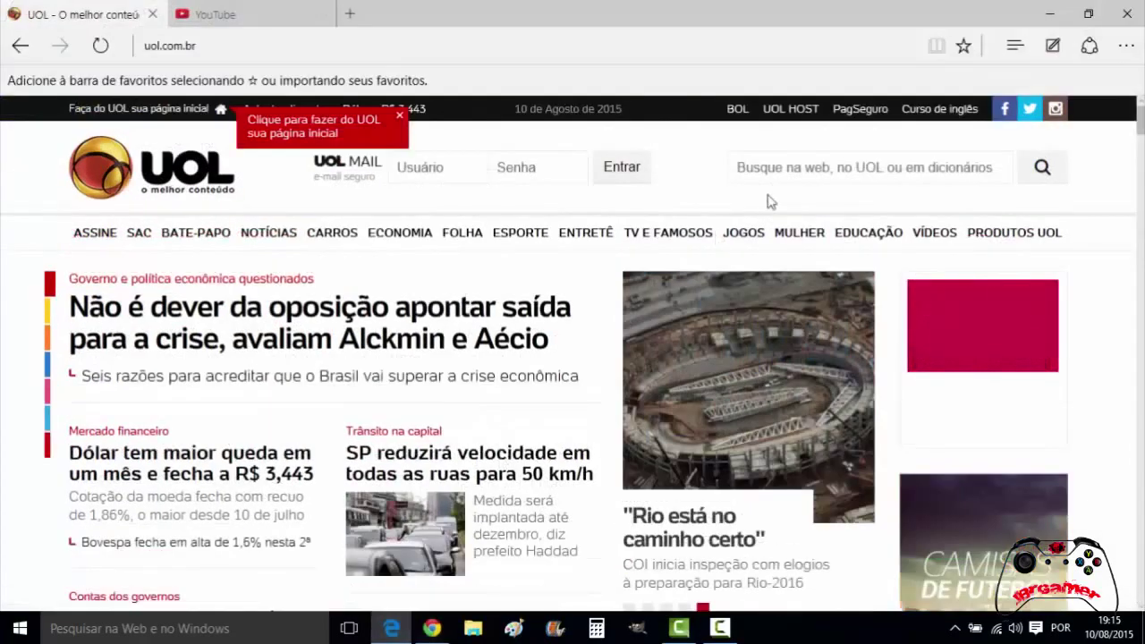
pyautogui.click(1050, 14)
pyautogui.click(1054, 18)
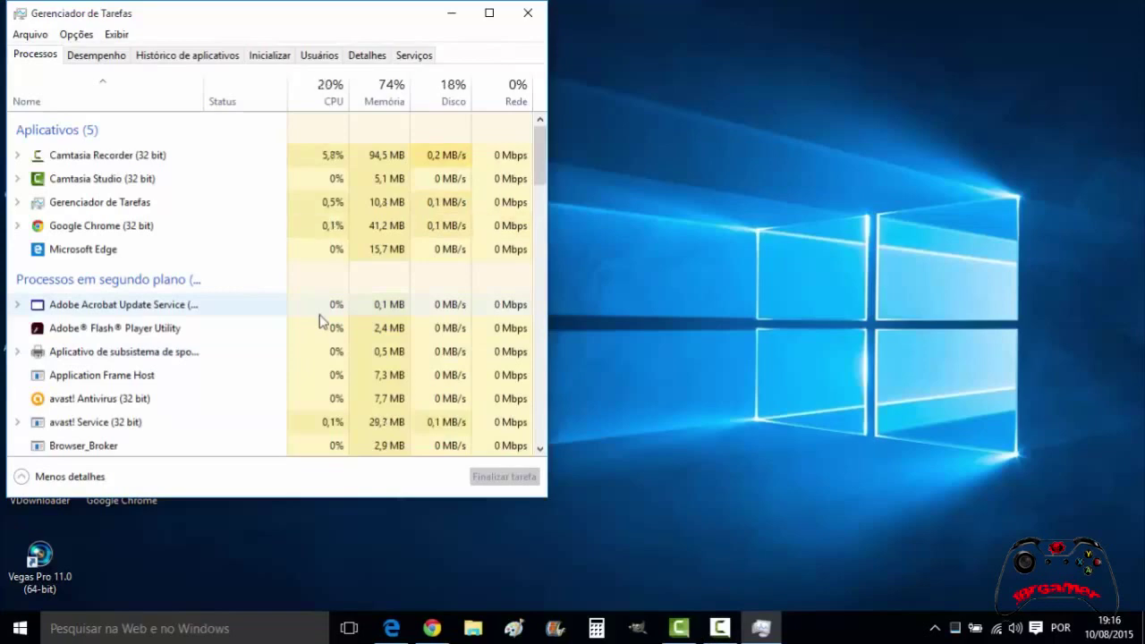
# - Examine the memory use of the Google Chrome and Microsoft Edge processes in Task Manager, and close it
pyautogui.click(539, 449)
pyautogui.scroll(-2, 541, 455)
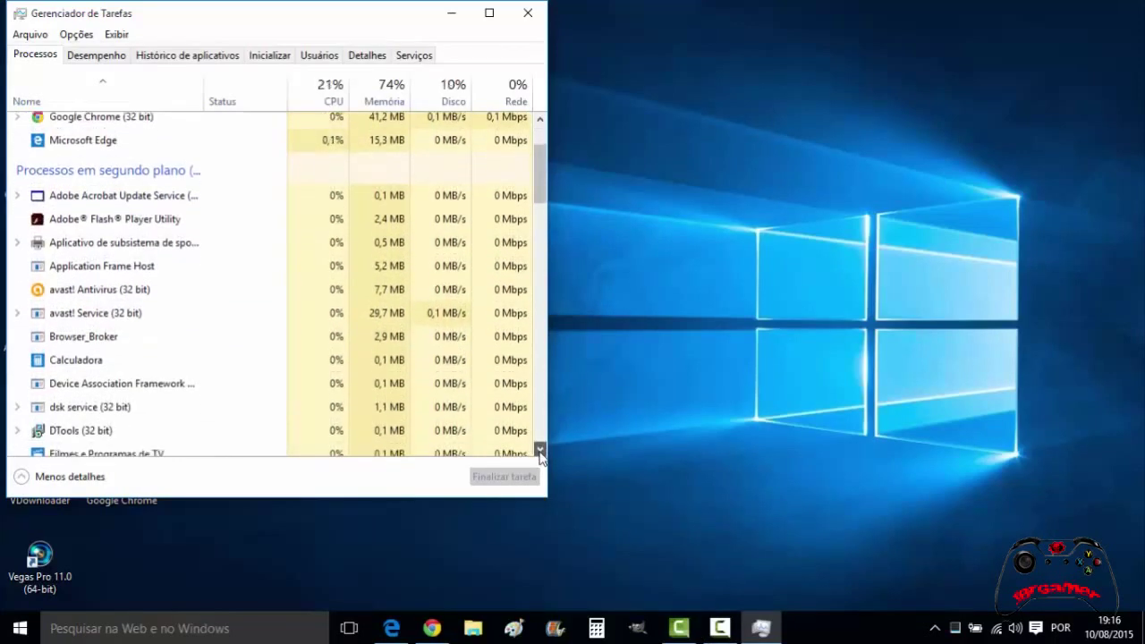
pyautogui.scroll(-4, 541, 455)
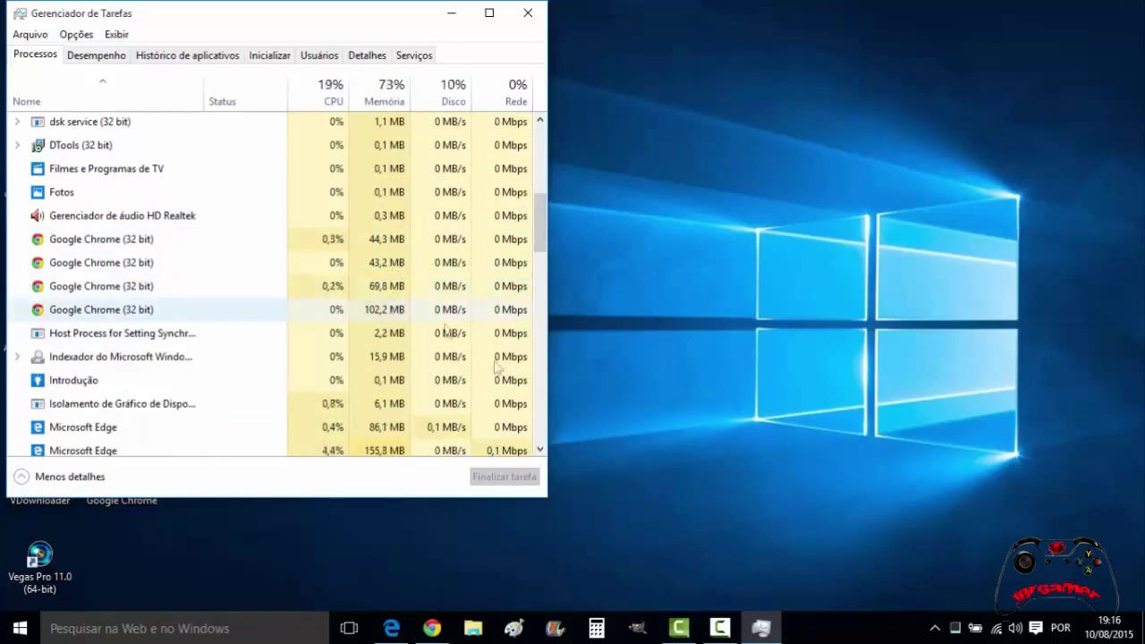
pyautogui.click(540, 451)
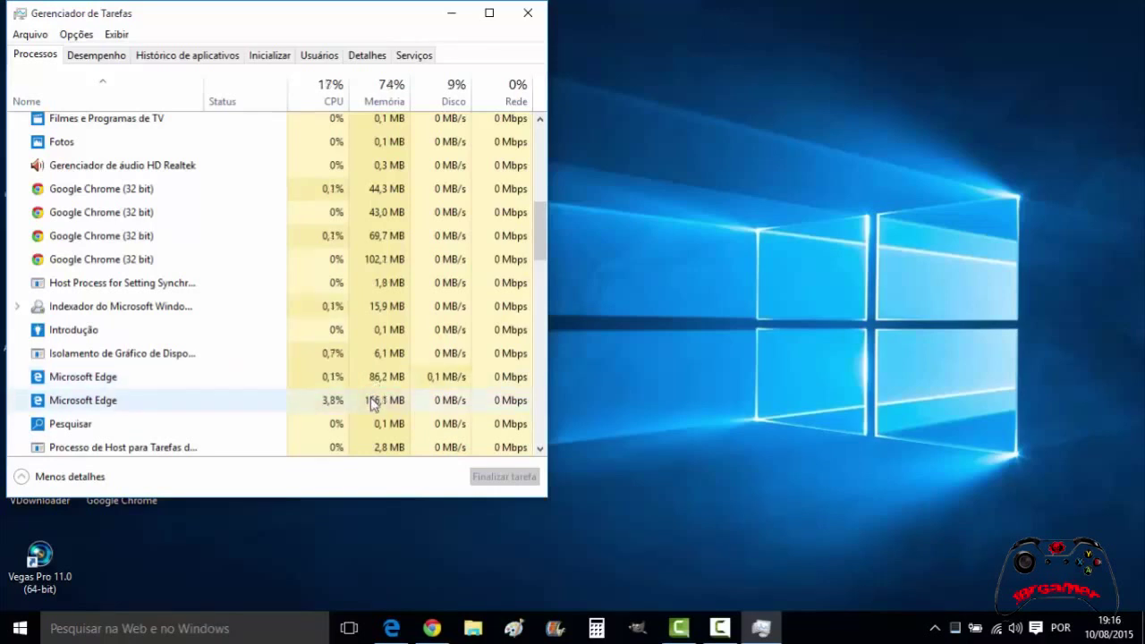
pyautogui.click(526, 15)
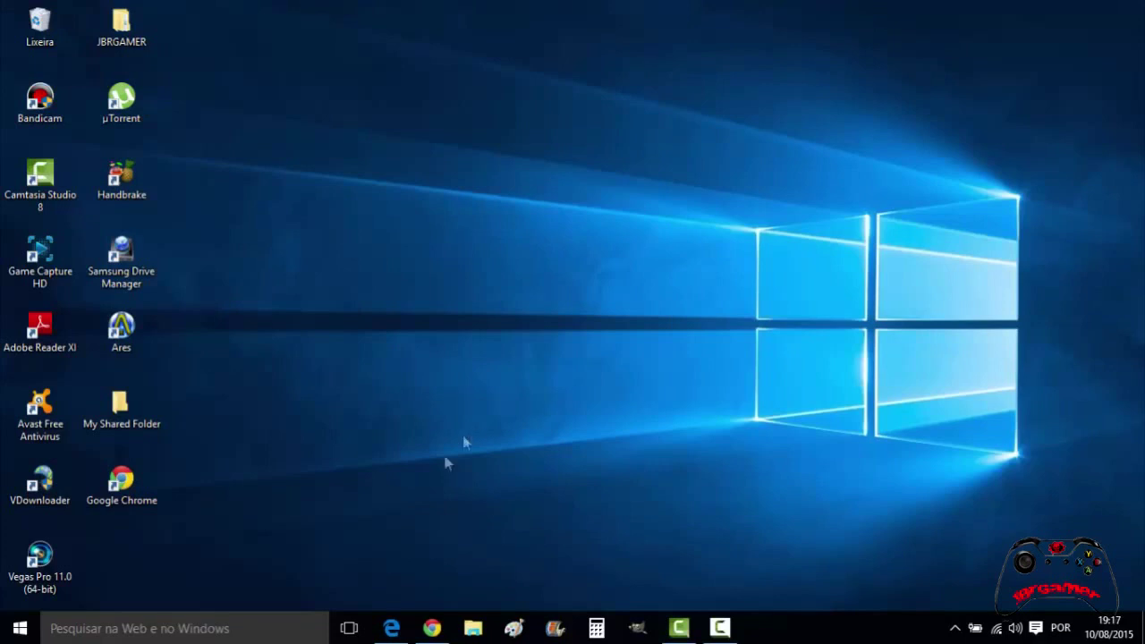
pyautogui.moveTo(390, 629)
pyautogui.moveTo(449, 538)
pyautogui.click(720, 628)
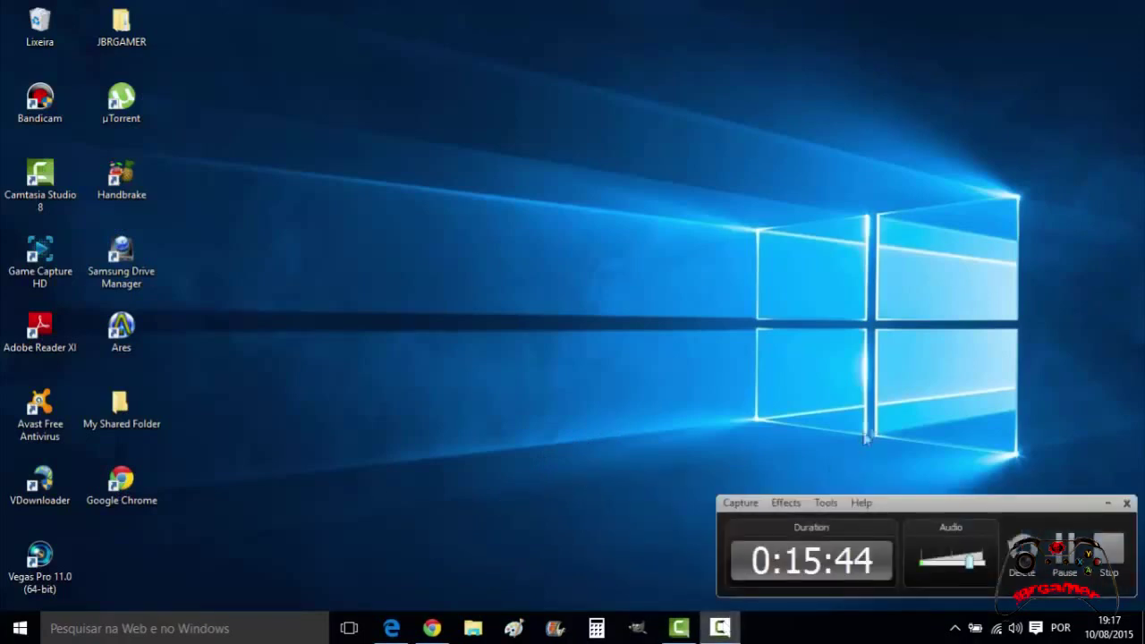